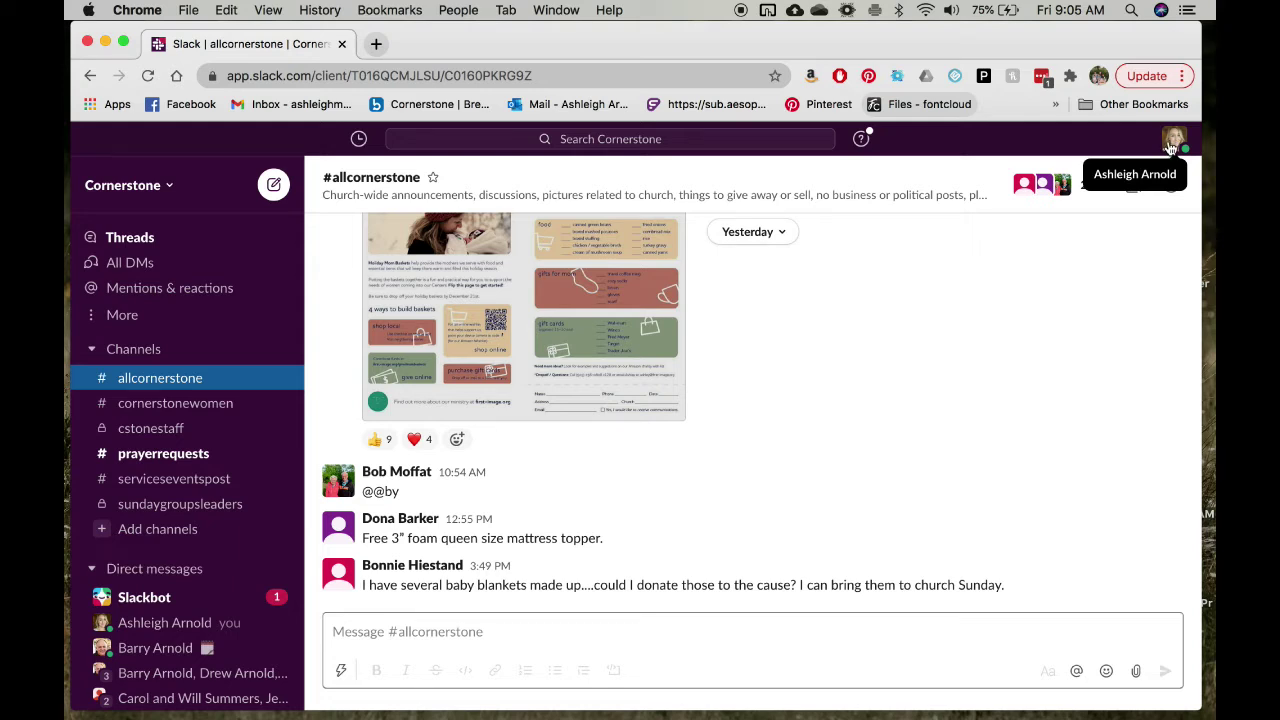
# Review the options for pausing notifications and the editable fields of your own profile, closing the profile without saving.
pyautogui.click(1173, 143)
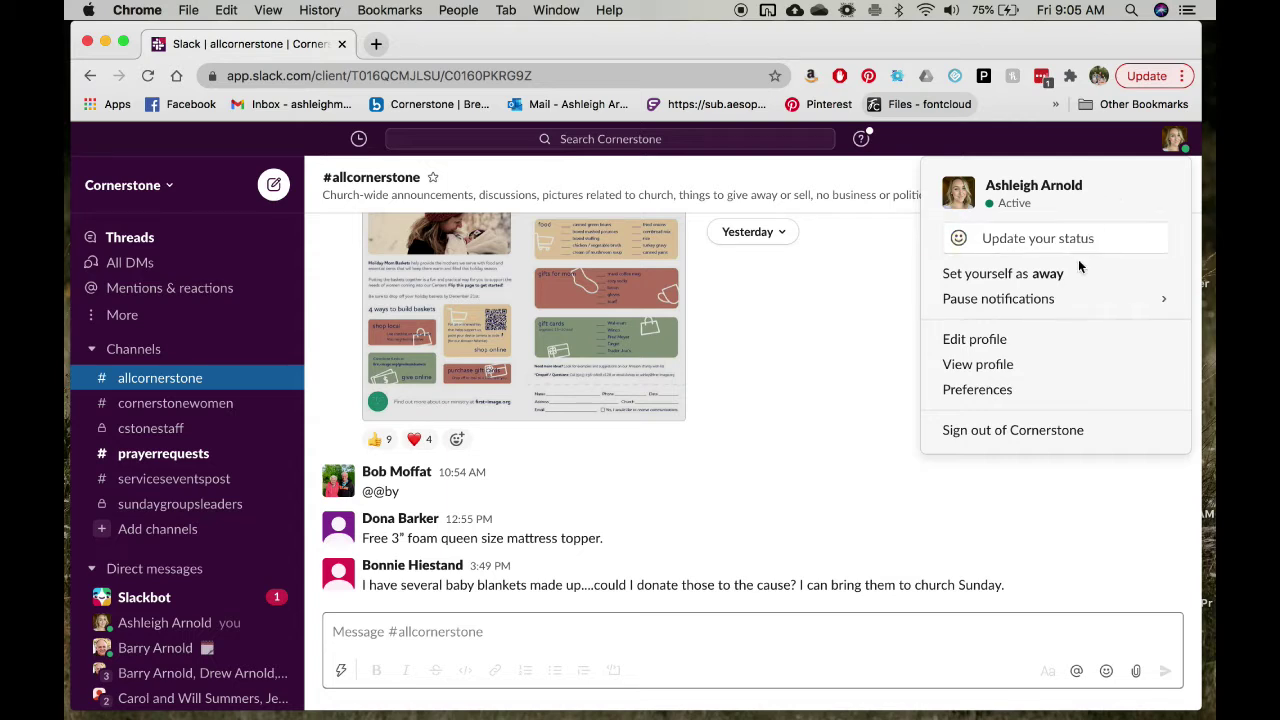
pyautogui.moveTo(1071, 302)
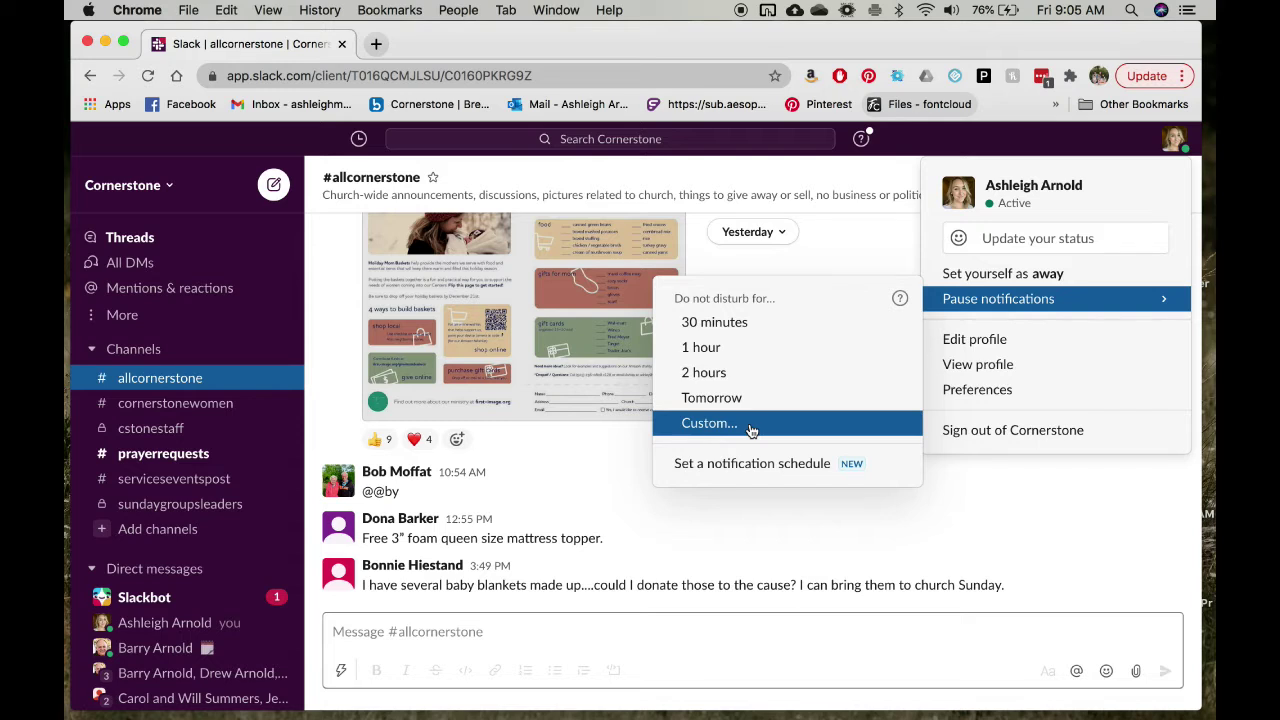
pyautogui.click(1053, 344)
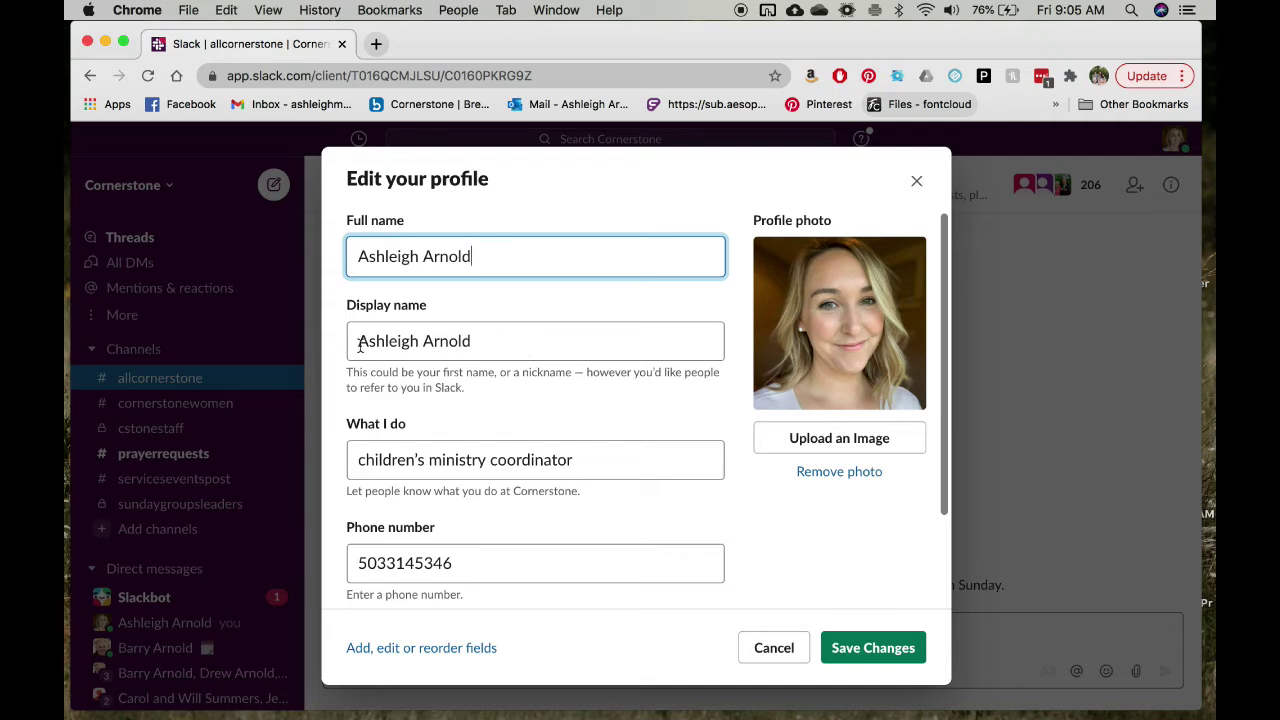
pyautogui.scroll(-1, 605, 448)
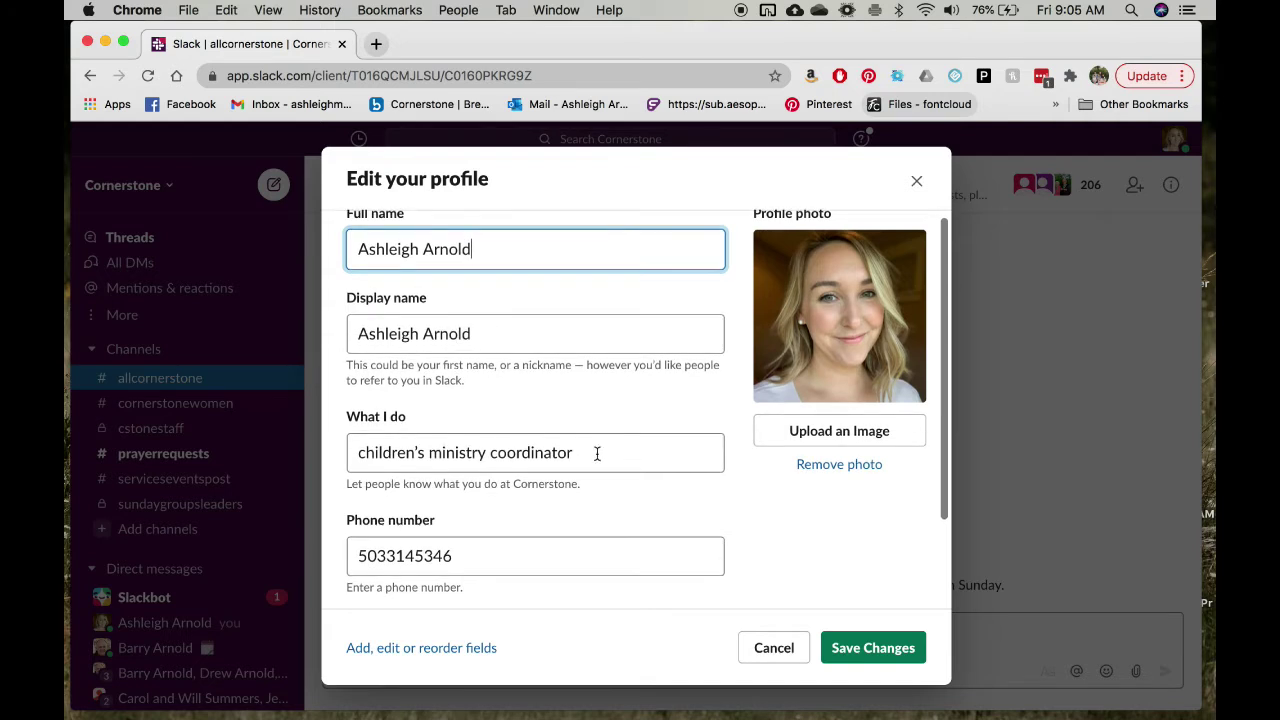
pyautogui.click(590, 453)
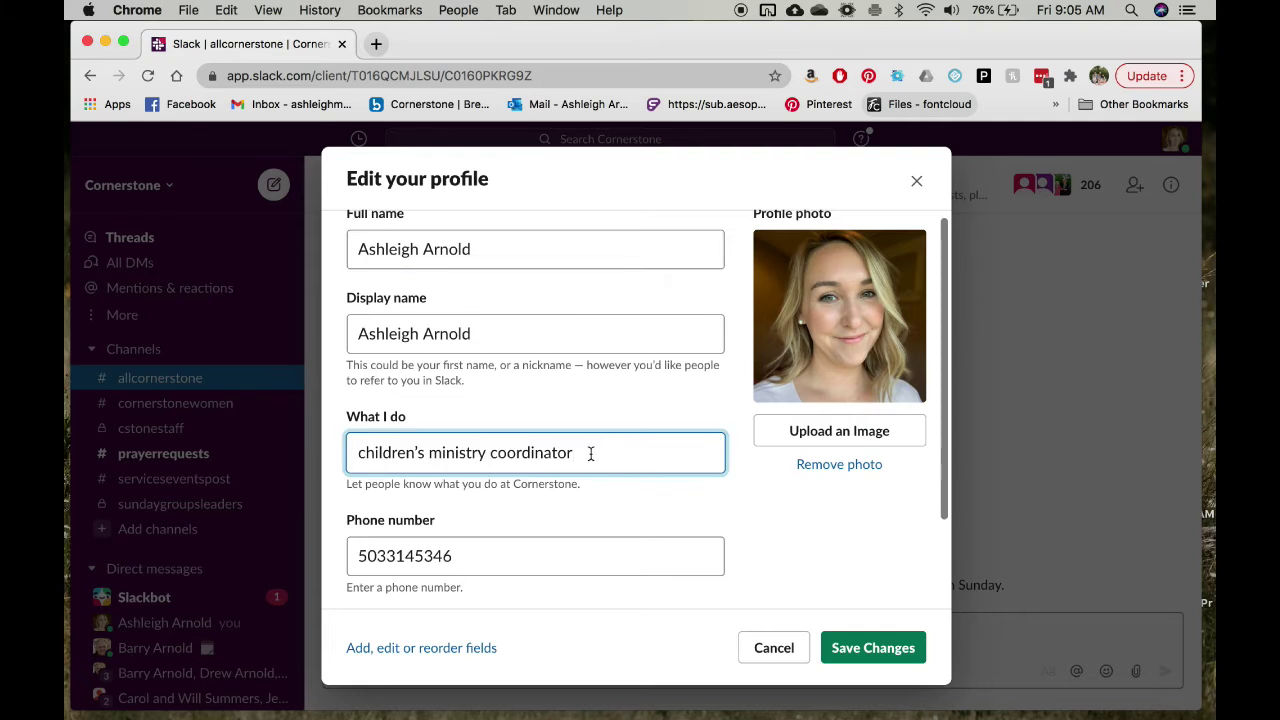
pyautogui.scroll(-3, 590, 453)
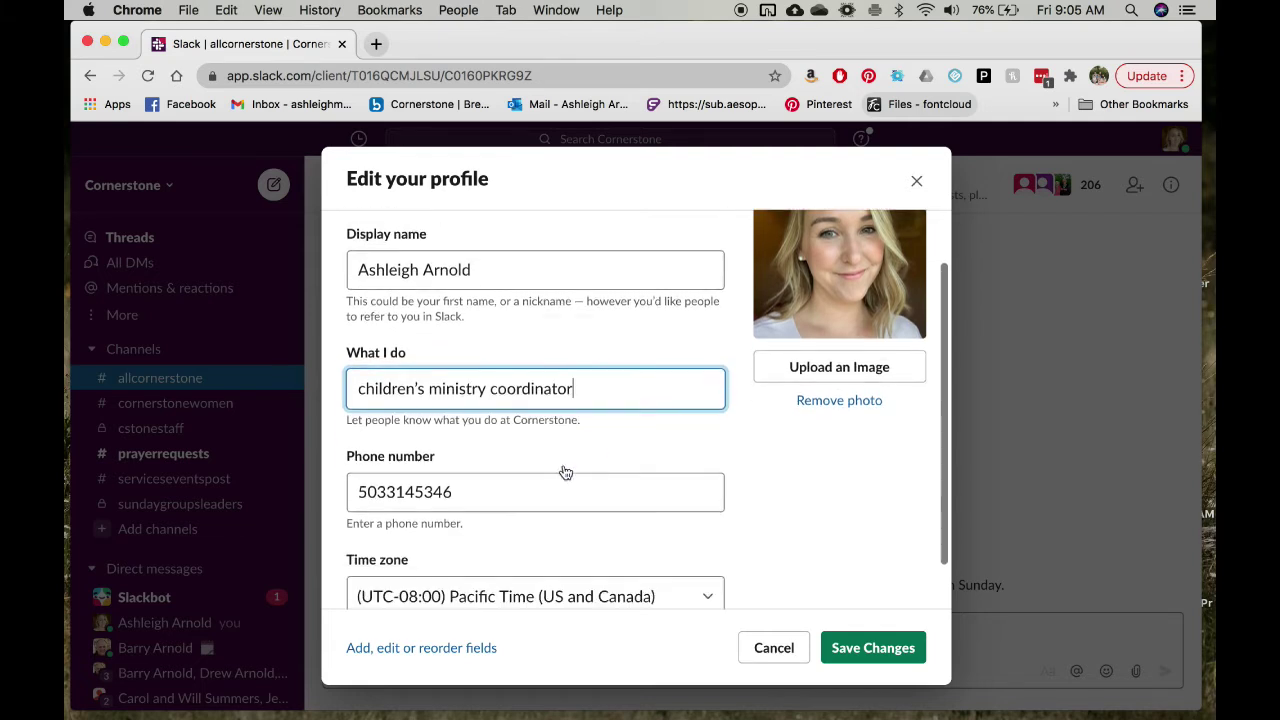
pyautogui.scroll(-1, 772, 480)
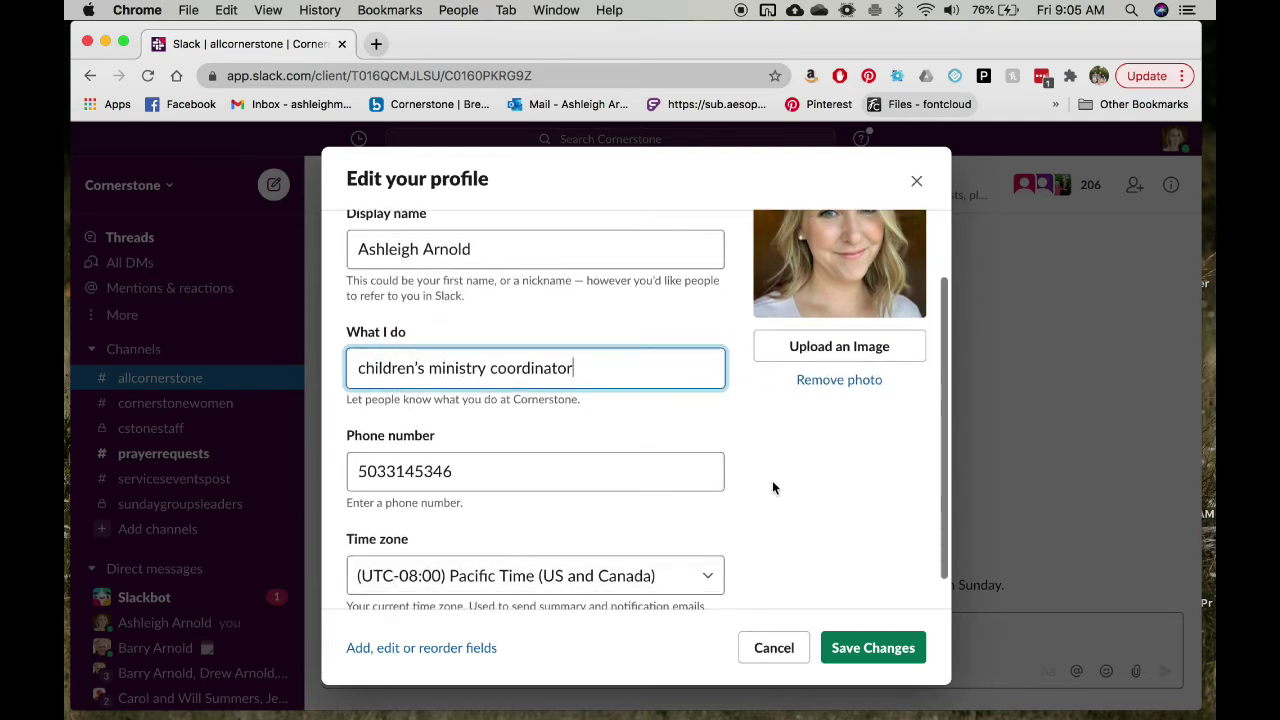
pyautogui.scroll(-2, 772, 480)
pyautogui.scroll(5, 772, 487)
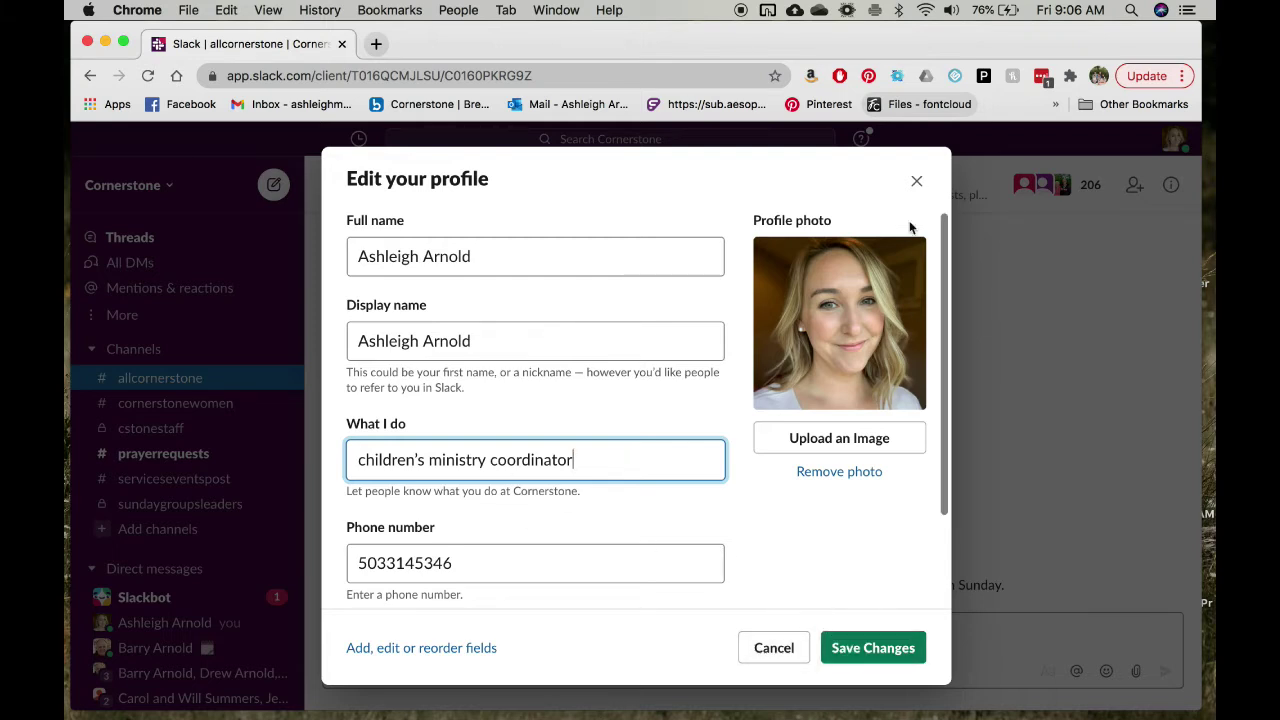
pyautogui.click(916, 185)
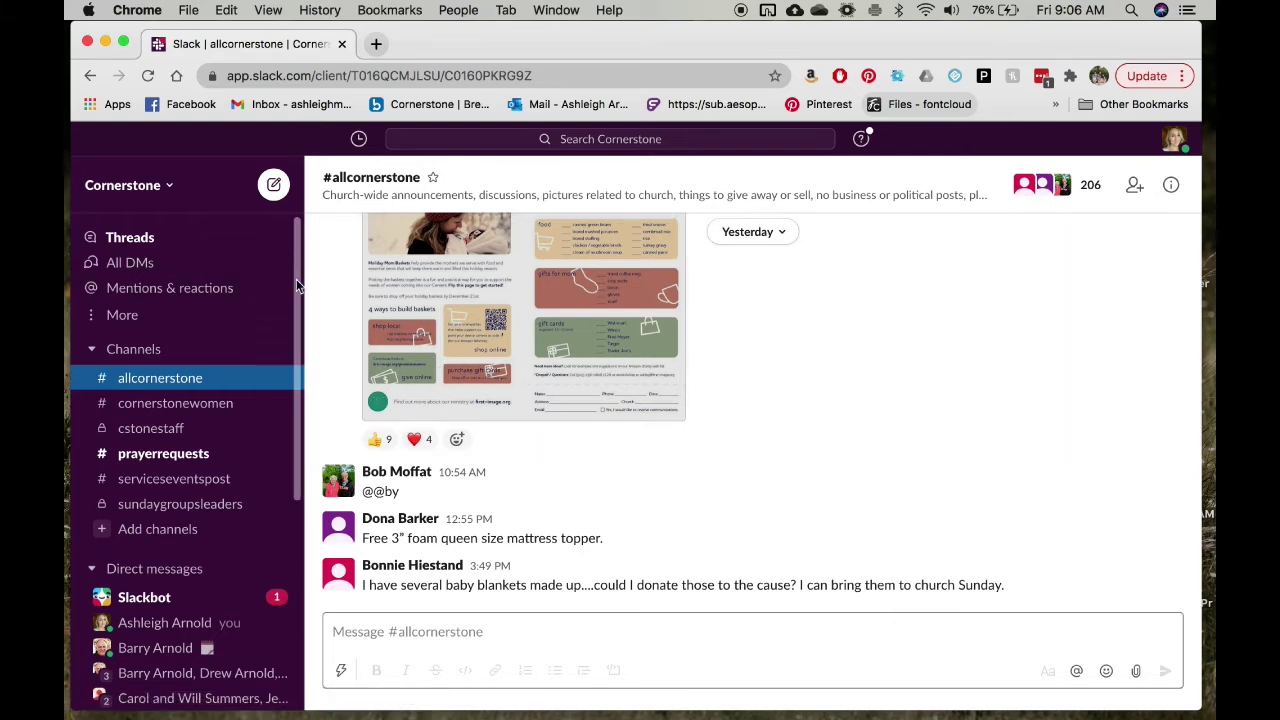
# Look through the channel list and read the recent posts in #allcornerstone back to Wednesday, November 11th.
pyautogui.scroll(-1, 296, 280)
pyautogui.scroll(1, 296, 280)
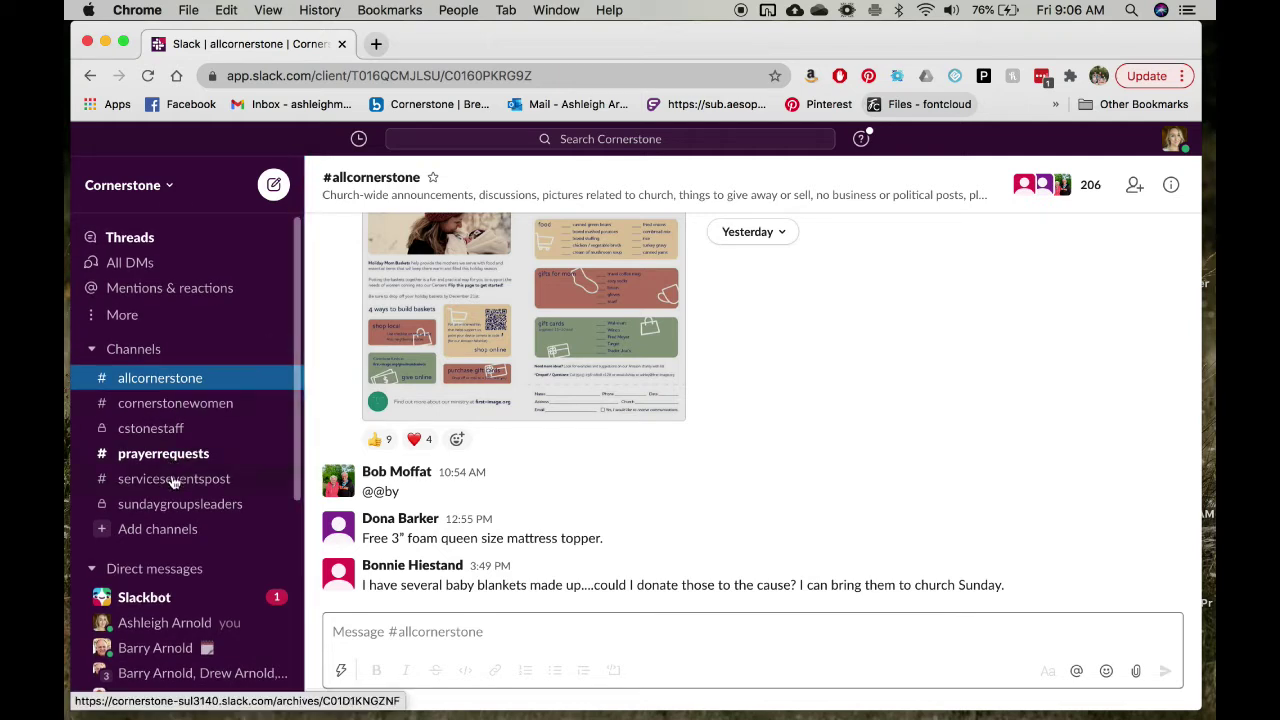
pyautogui.click(195, 384)
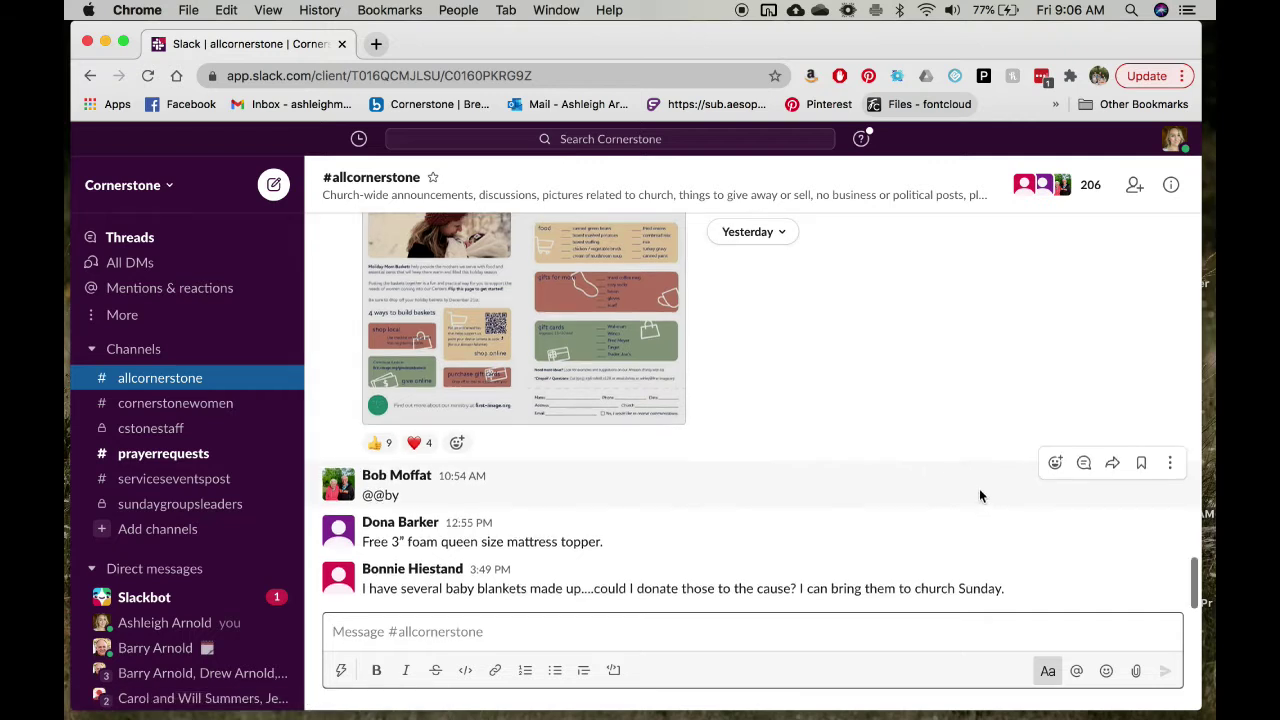
pyautogui.scroll(2, 965, 494)
pyautogui.scroll(3, 961, 492)
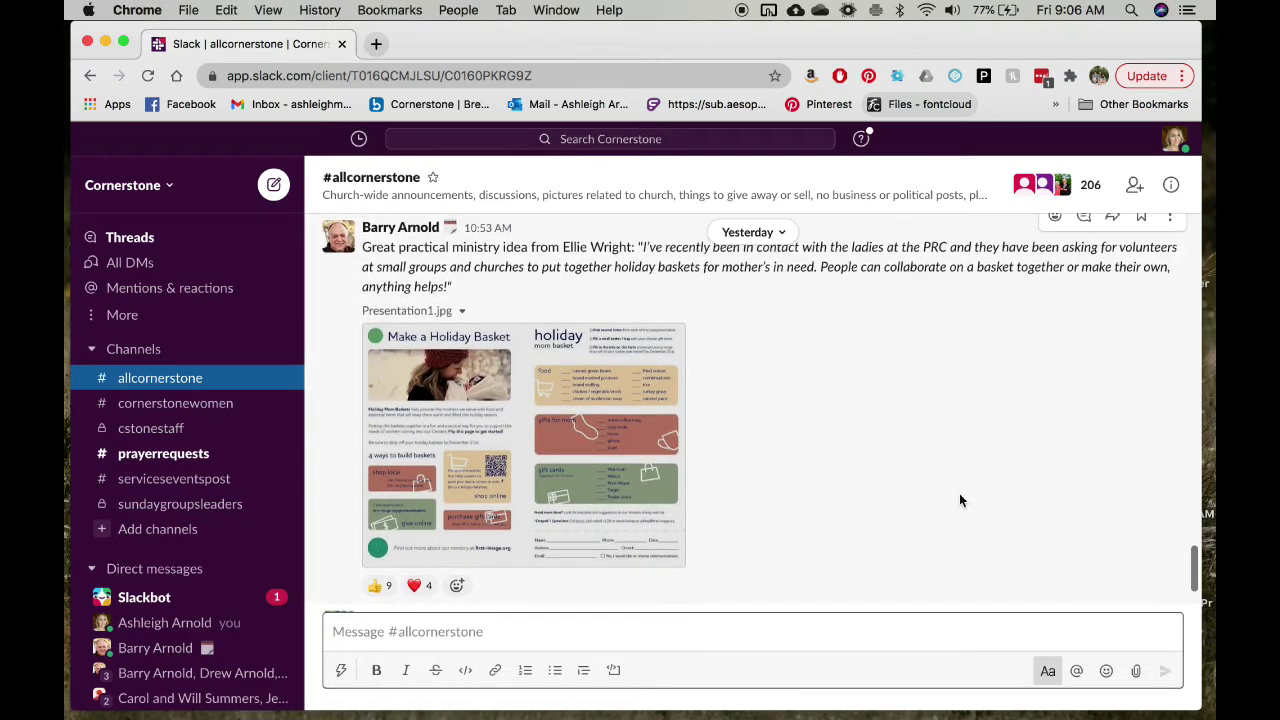
pyautogui.scroll(5, 959, 497)
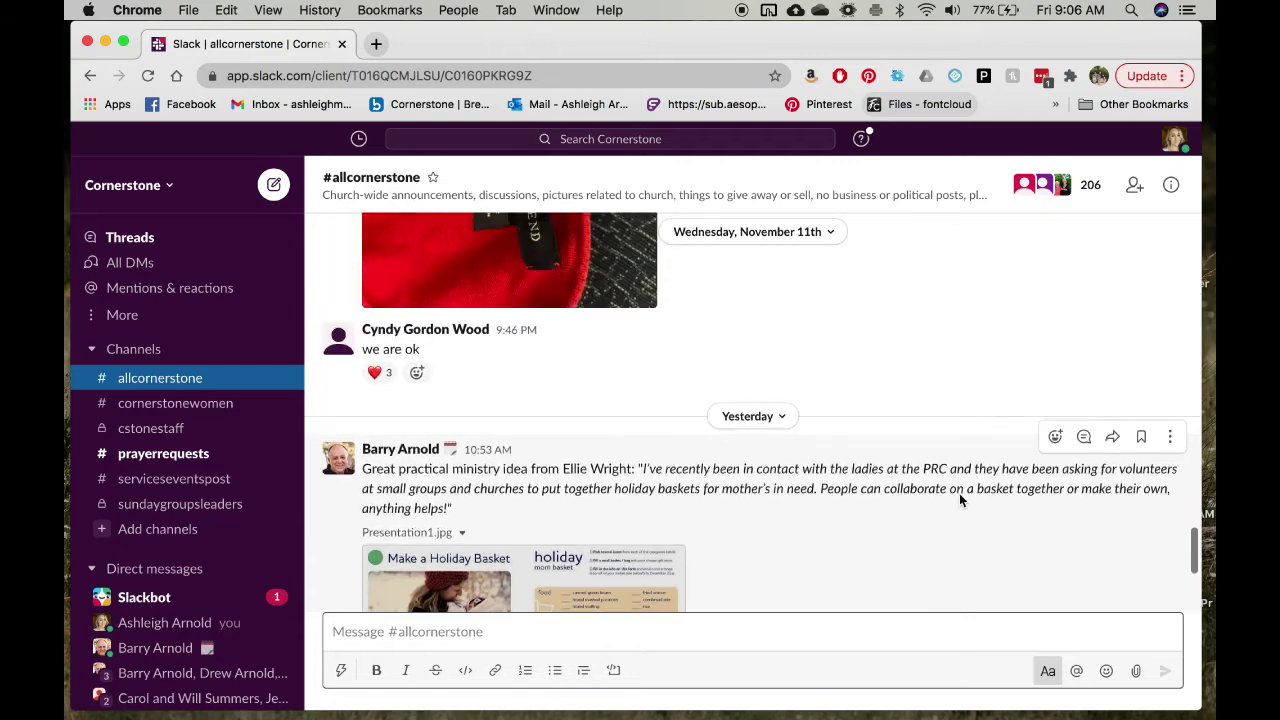
pyautogui.scroll(-7, 959, 494)
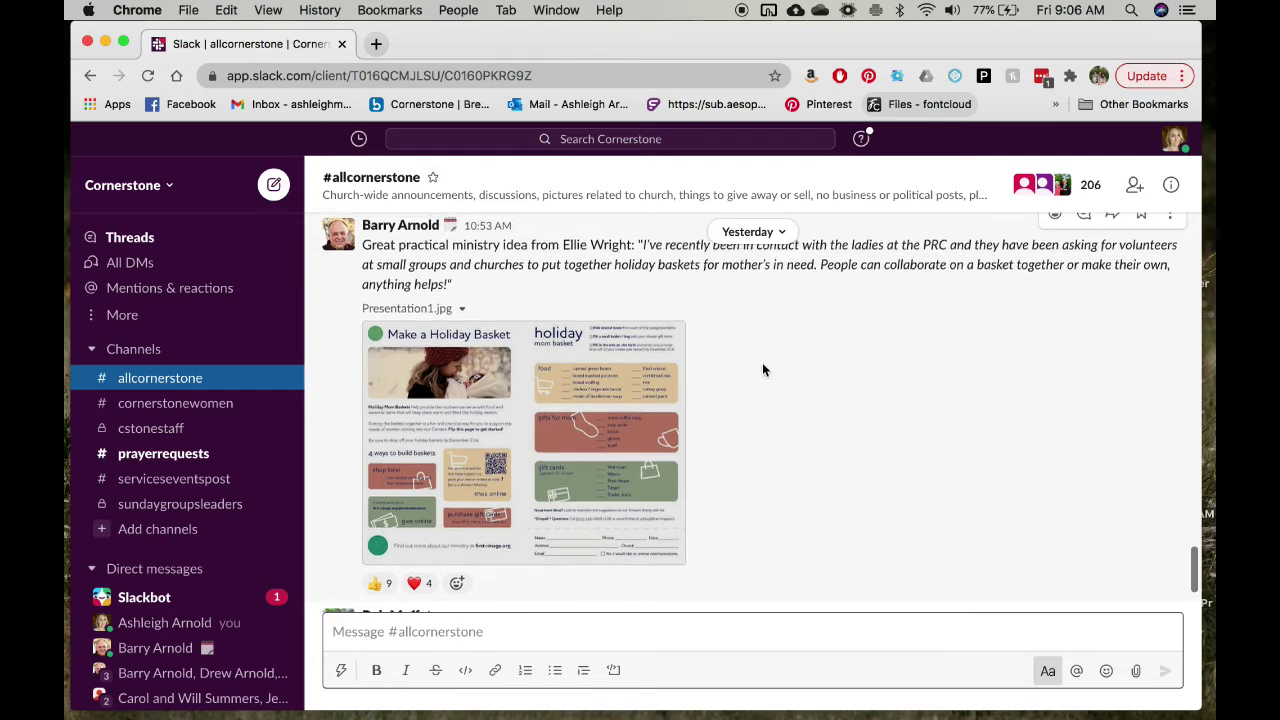
pyautogui.scroll(5, 762, 370)
pyautogui.scroll(8, 760, 373)
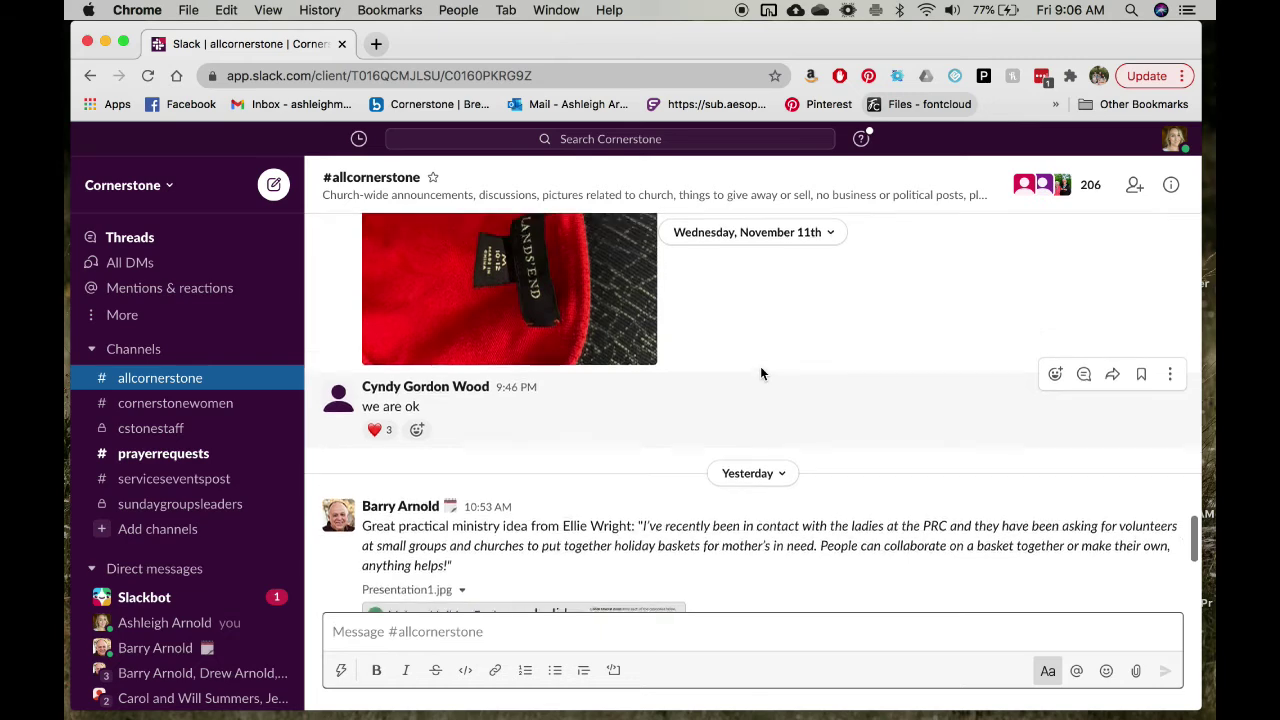
pyautogui.scroll(4, 760, 373)
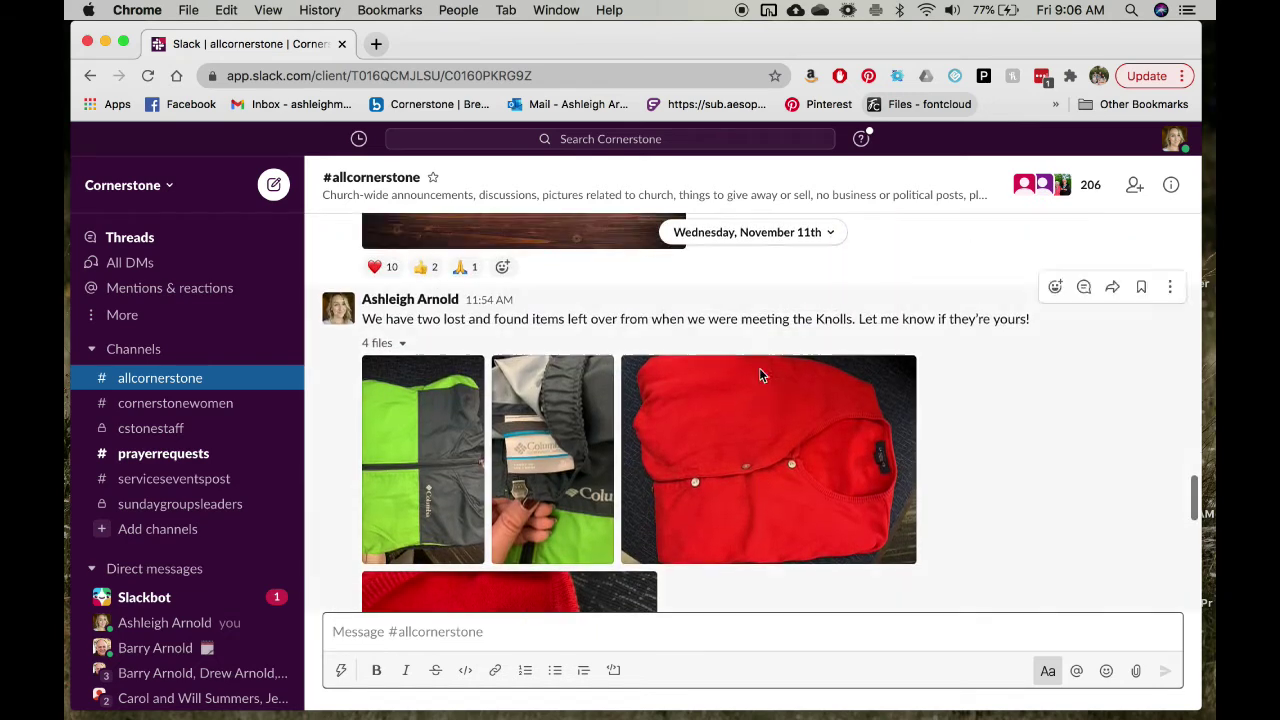
pyautogui.scroll(2, 759, 379)
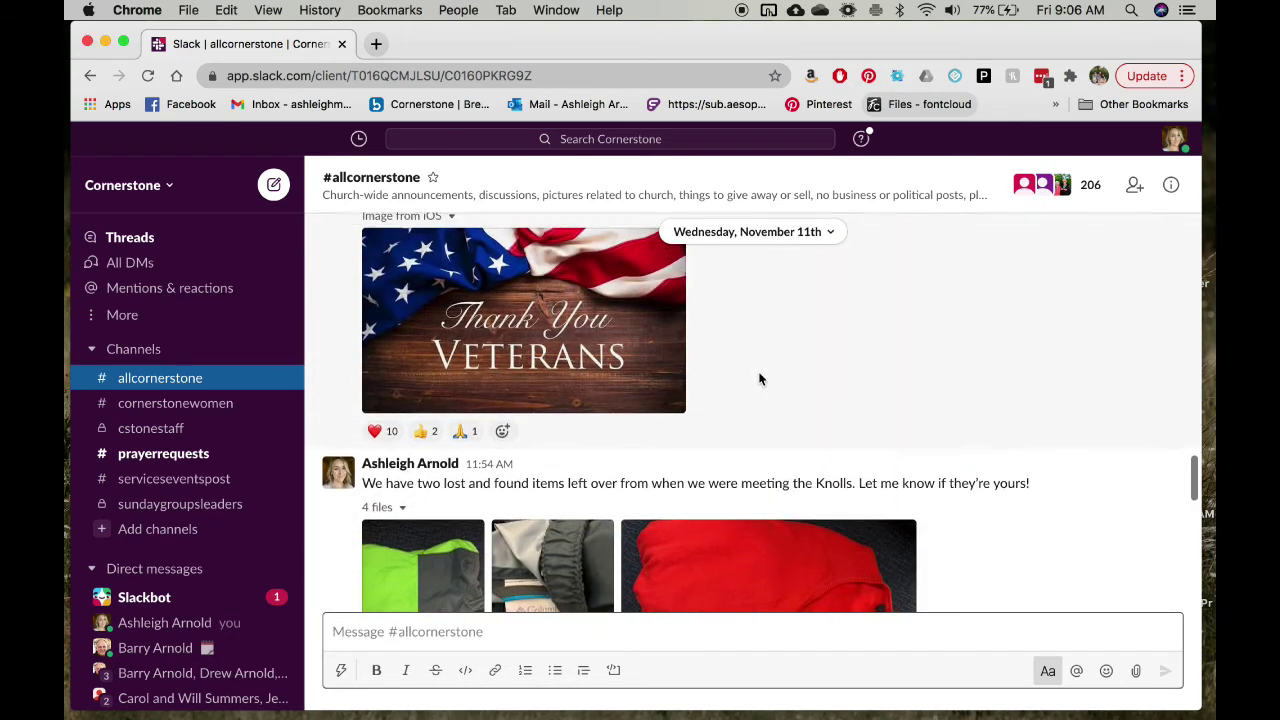
pyautogui.scroll(-1, 759, 381)
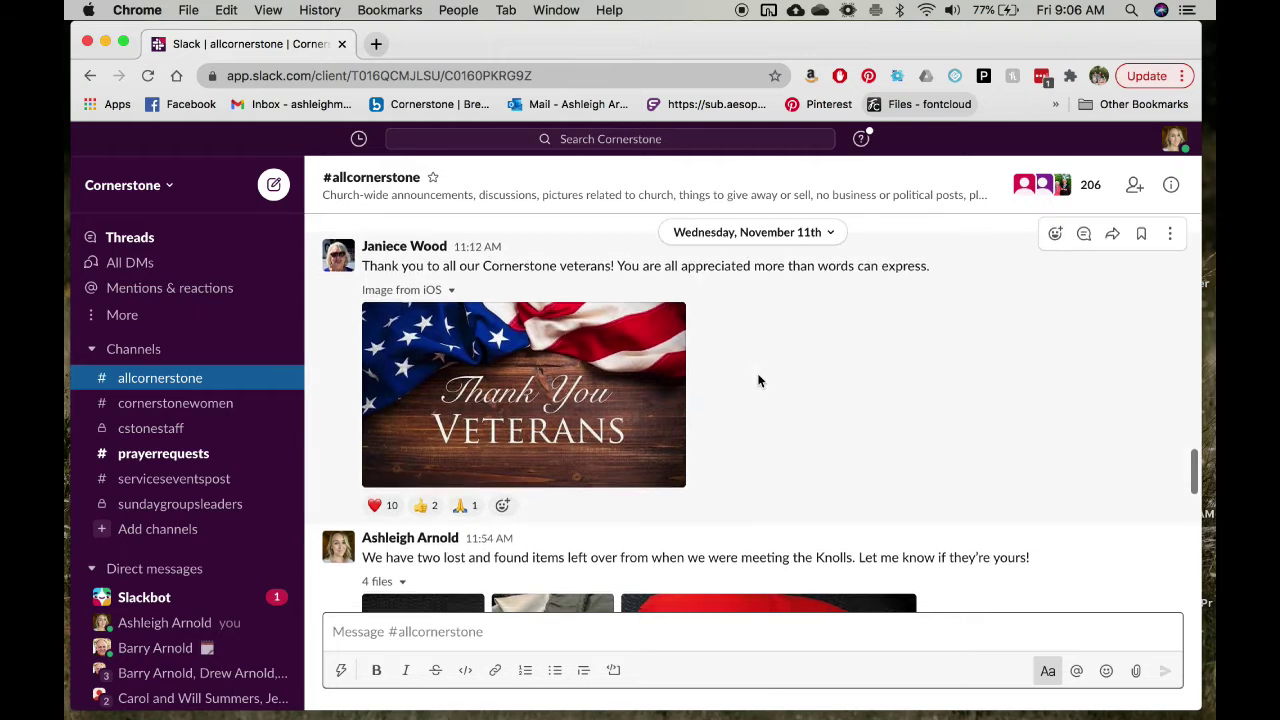
pyautogui.scroll(-5, 759, 381)
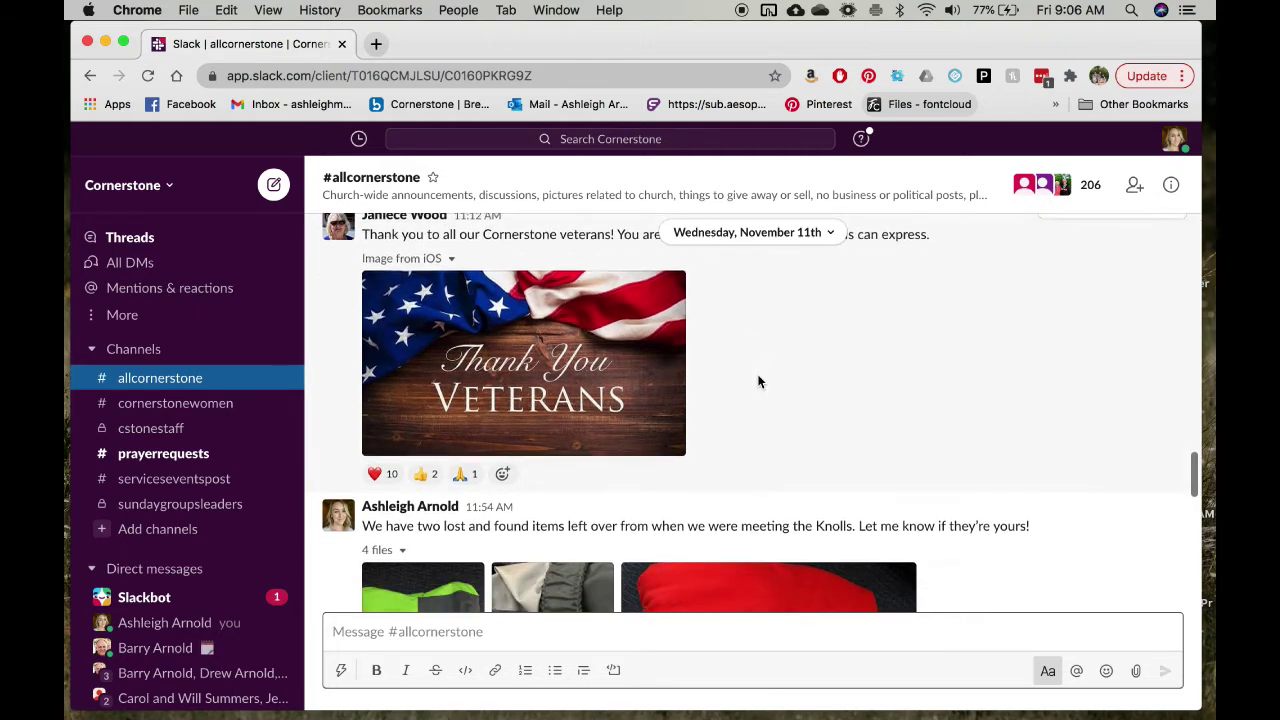
pyautogui.scroll(8, 552, 420)
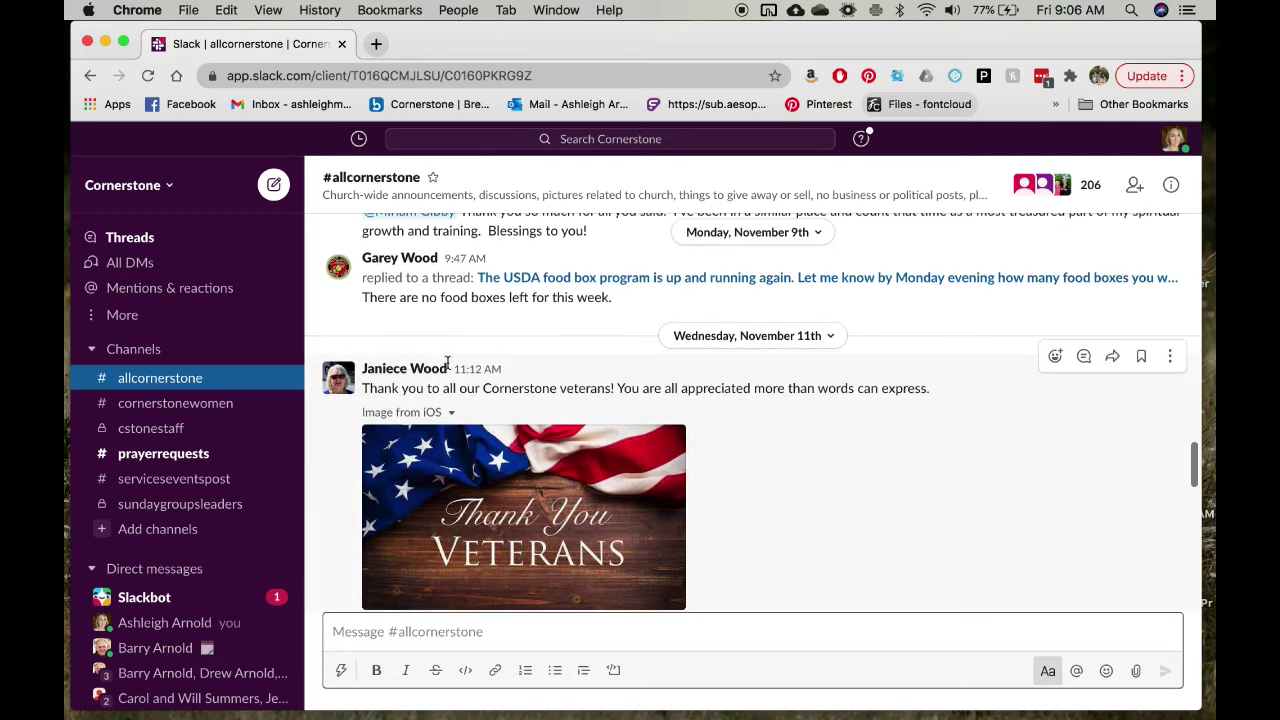
# Add a heart reaction to the "Thank You Veterans" post in #allcornerstone.
pyautogui.scroll(-1, 572, 351)
pyautogui.scroll(-1, 572, 351)
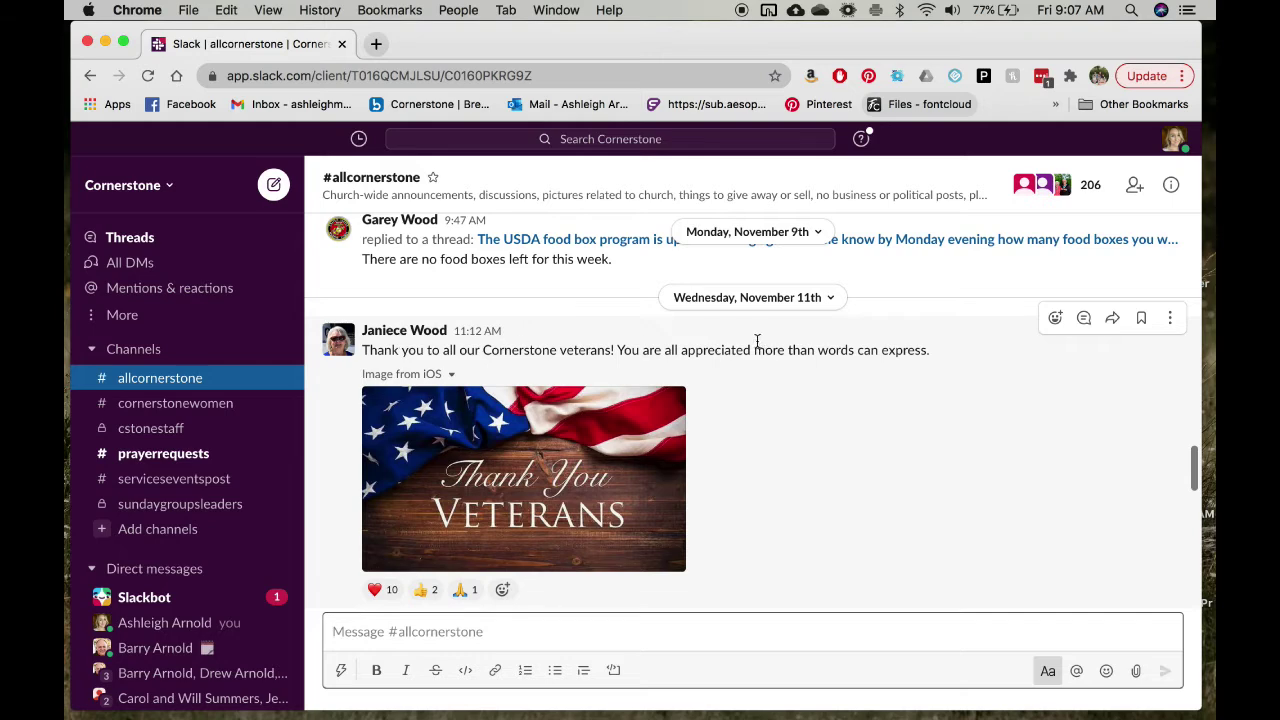
pyautogui.scroll(-1, 760, 345)
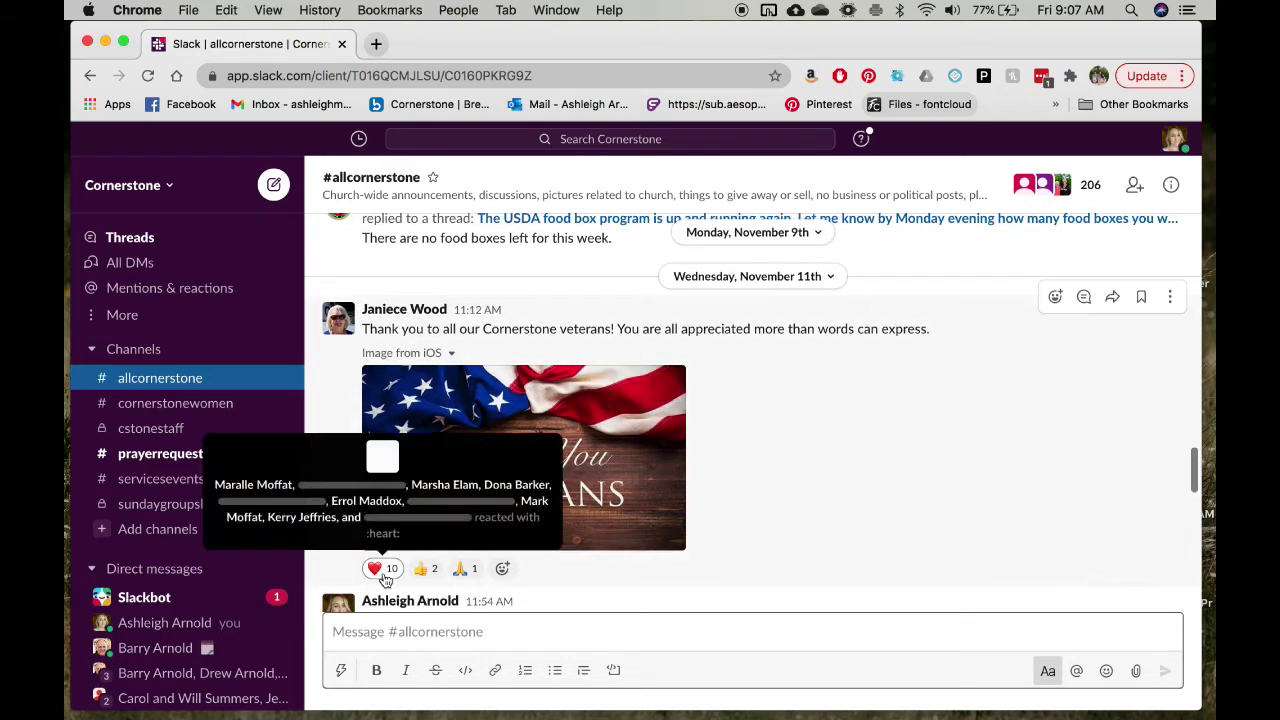
pyautogui.moveTo(418, 575)
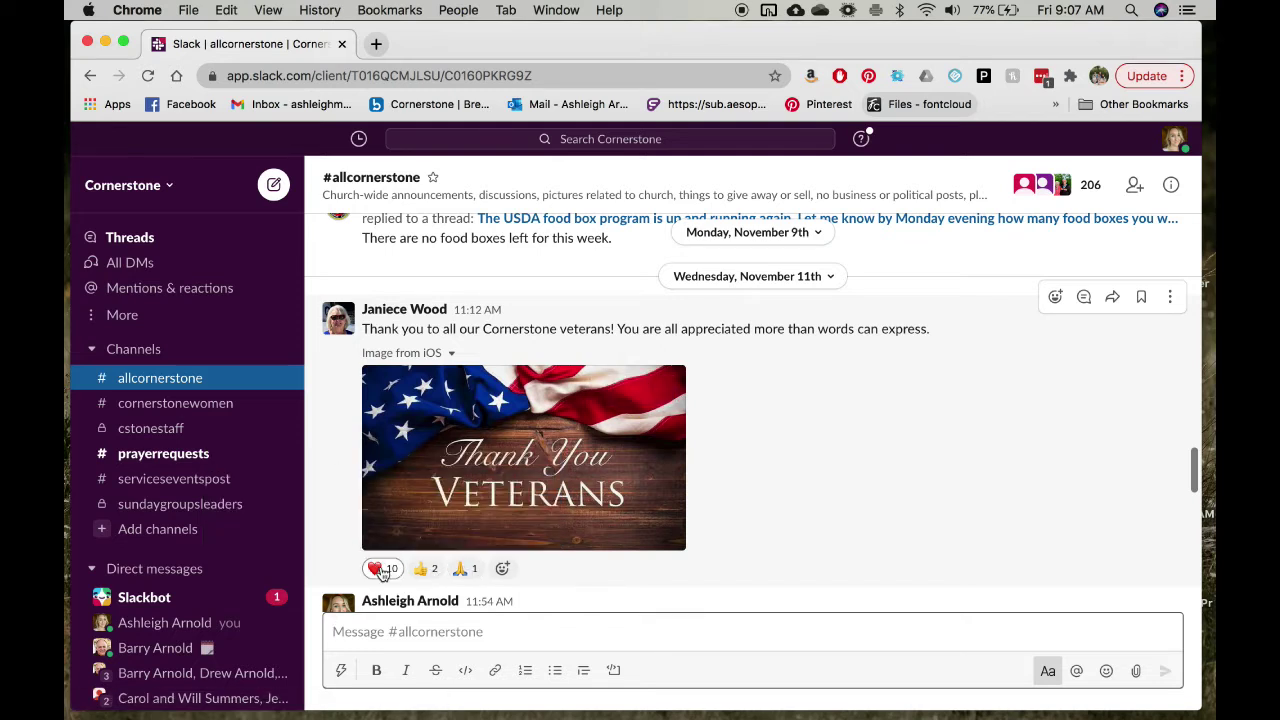
pyautogui.click(388, 572)
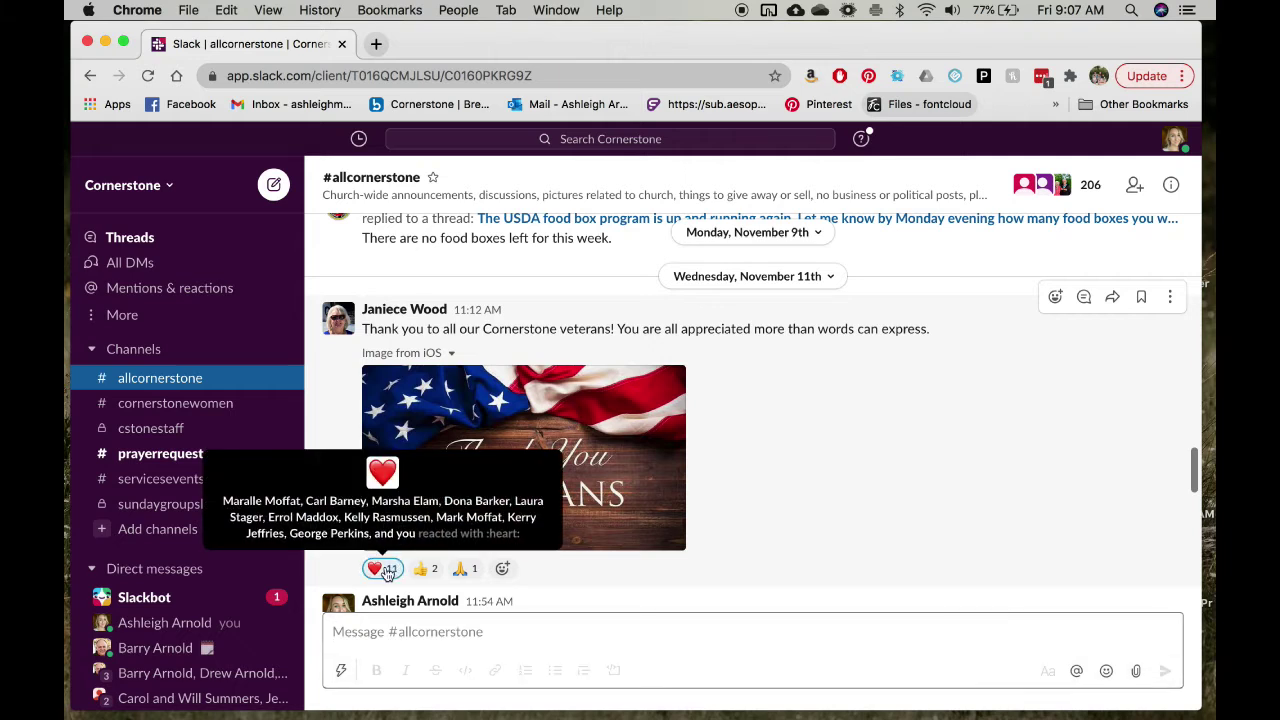
# Browse the emoji choices for the "Thank You Veterans" post and add a thumbs-up reaction from the frequently used ones.
pyautogui.click(504, 570)
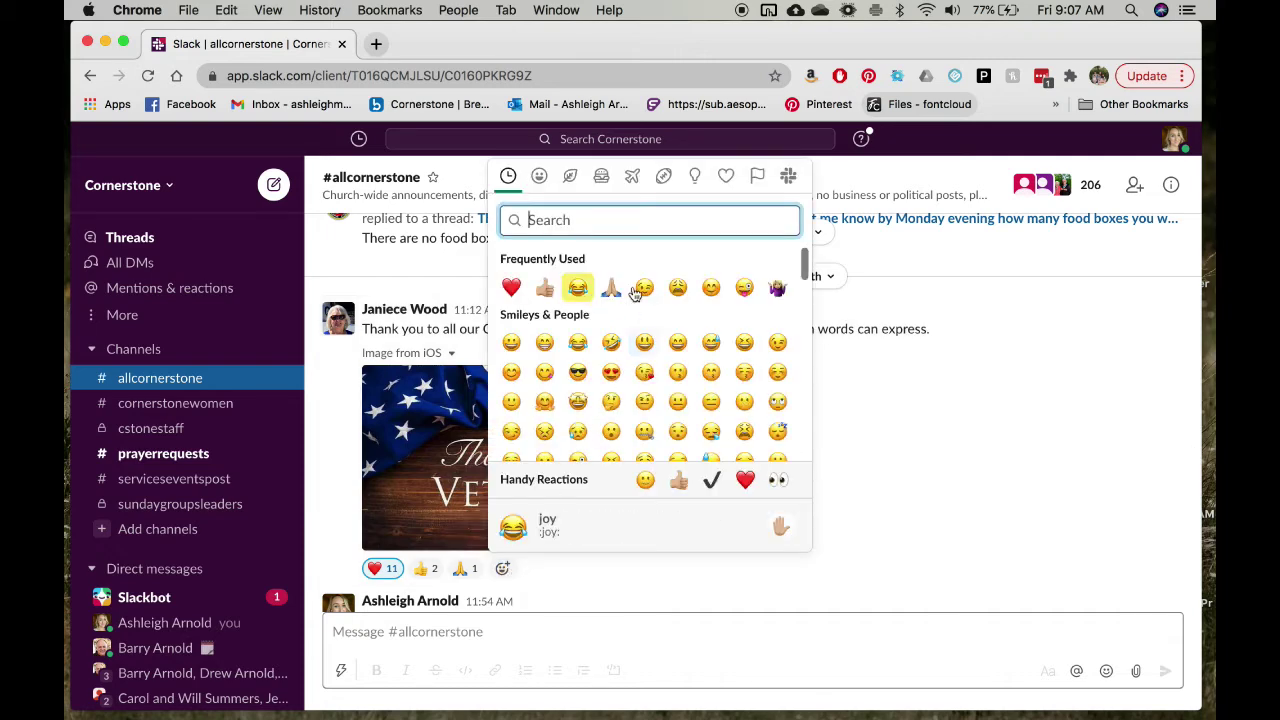
pyautogui.scroll(-1, 767, 315)
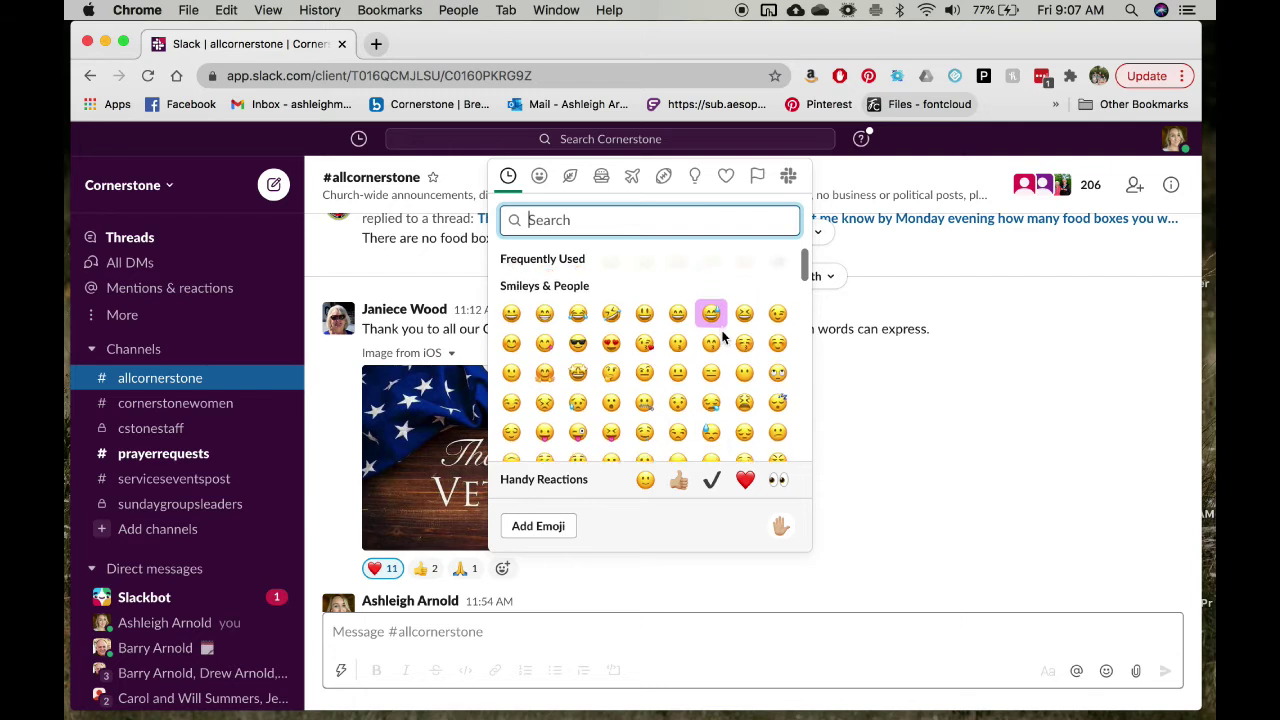
pyautogui.scroll(-2, 723, 337)
pyautogui.scroll(-1, 723, 337)
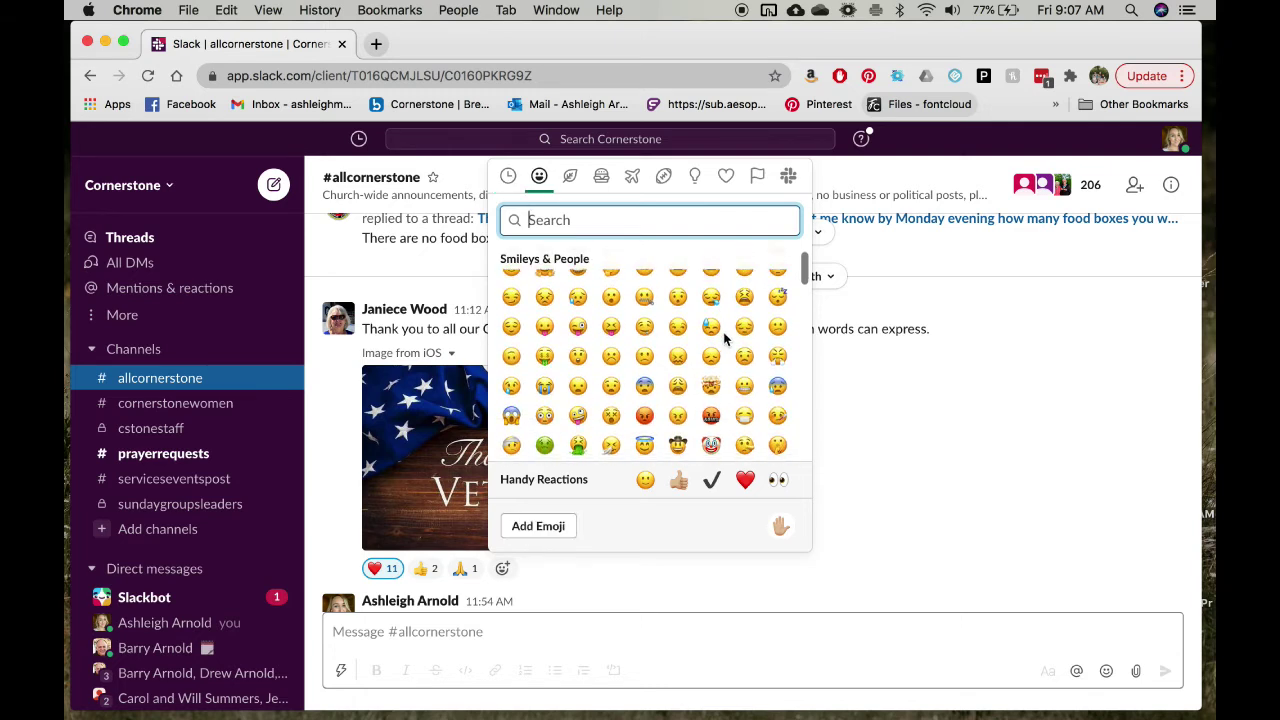
pyautogui.scroll(3, 590, 393)
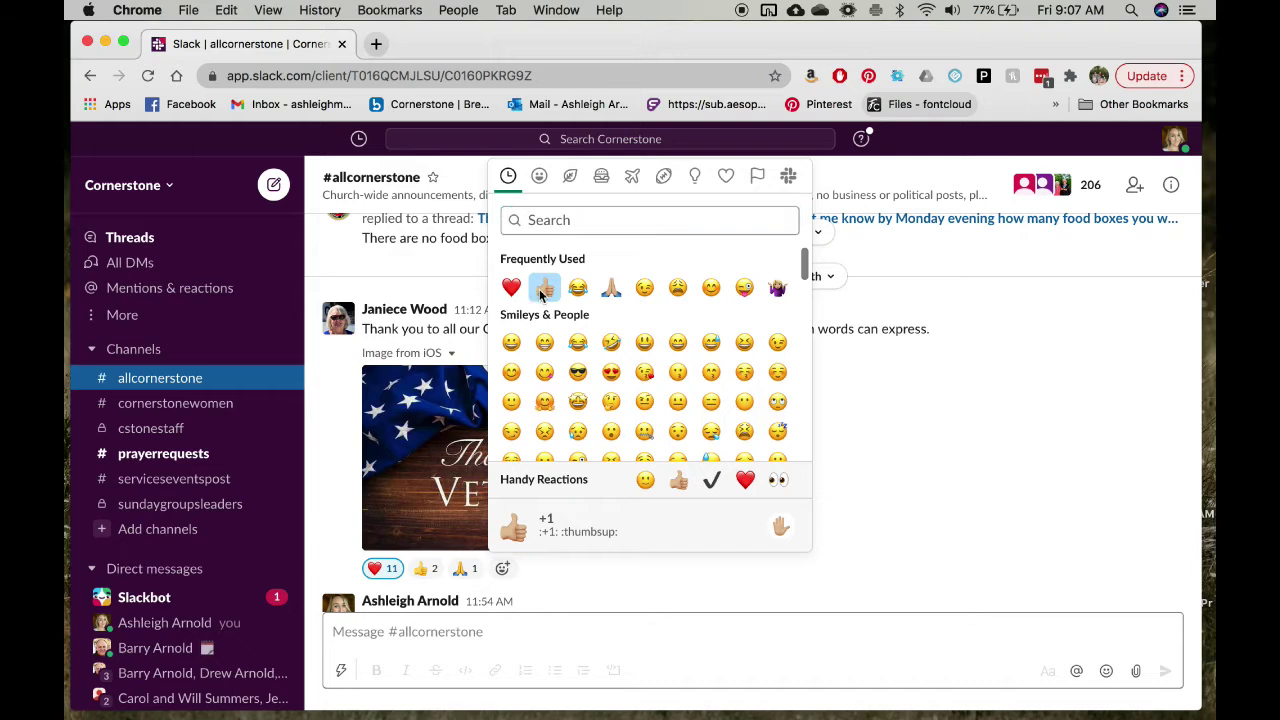
pyautogui.click(543, 290)
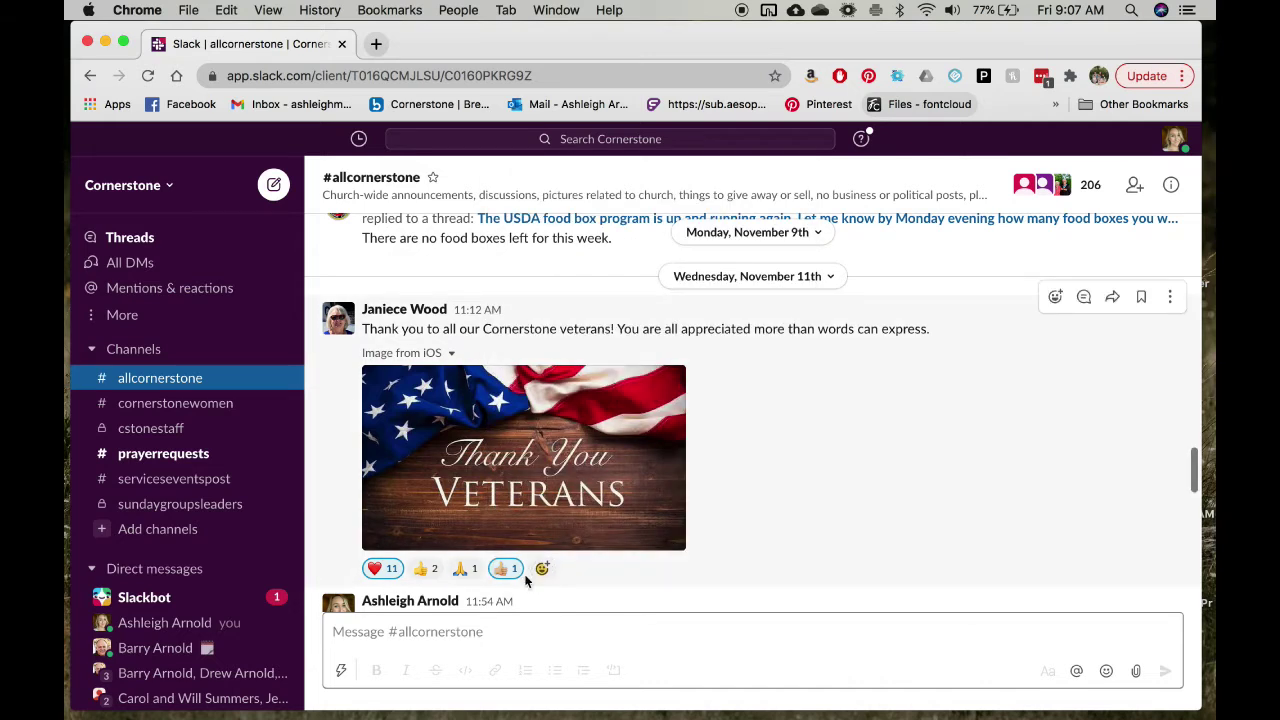
# Open a reply thread on yesterday's holiday basket ministry post in #allcornerstone and show the original message.
pyautogui.scroll(-1, 788, 469)
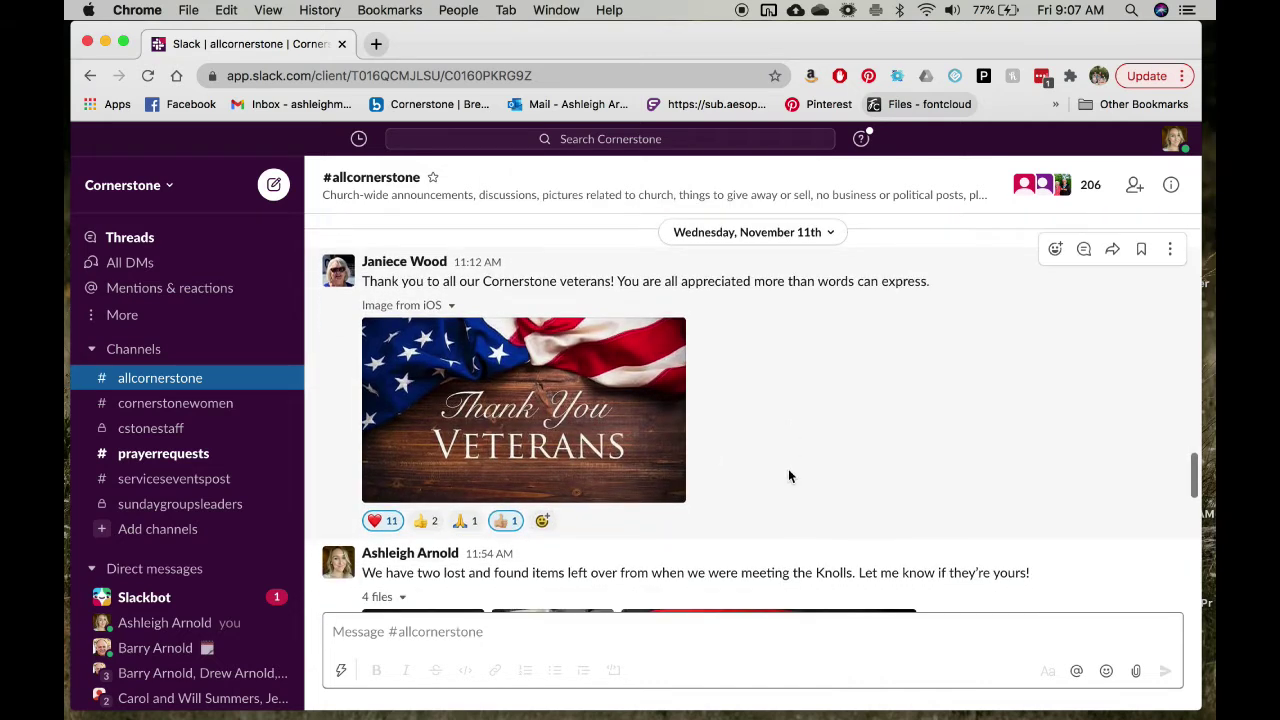
pyautogui.scroll(-1, 777, 444)
pyautogui.scroll(-10, 778, 452)
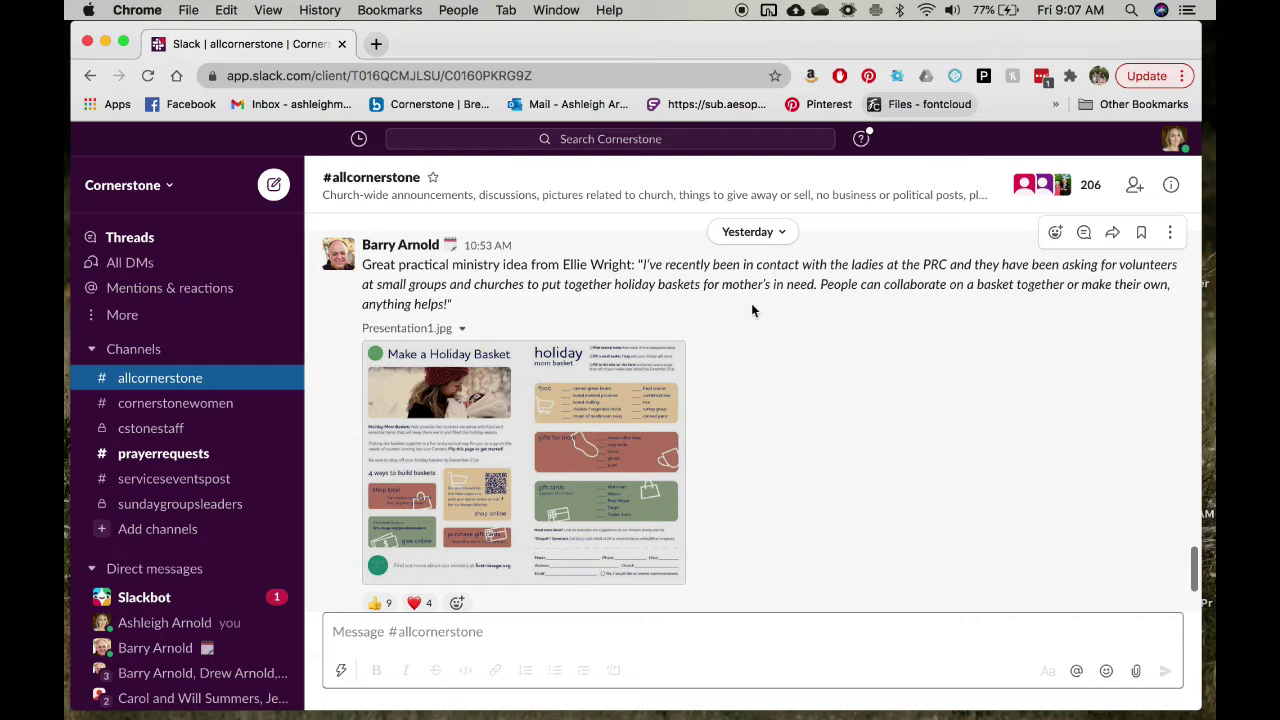
pyautogui.scroll(-1, 700, 340)
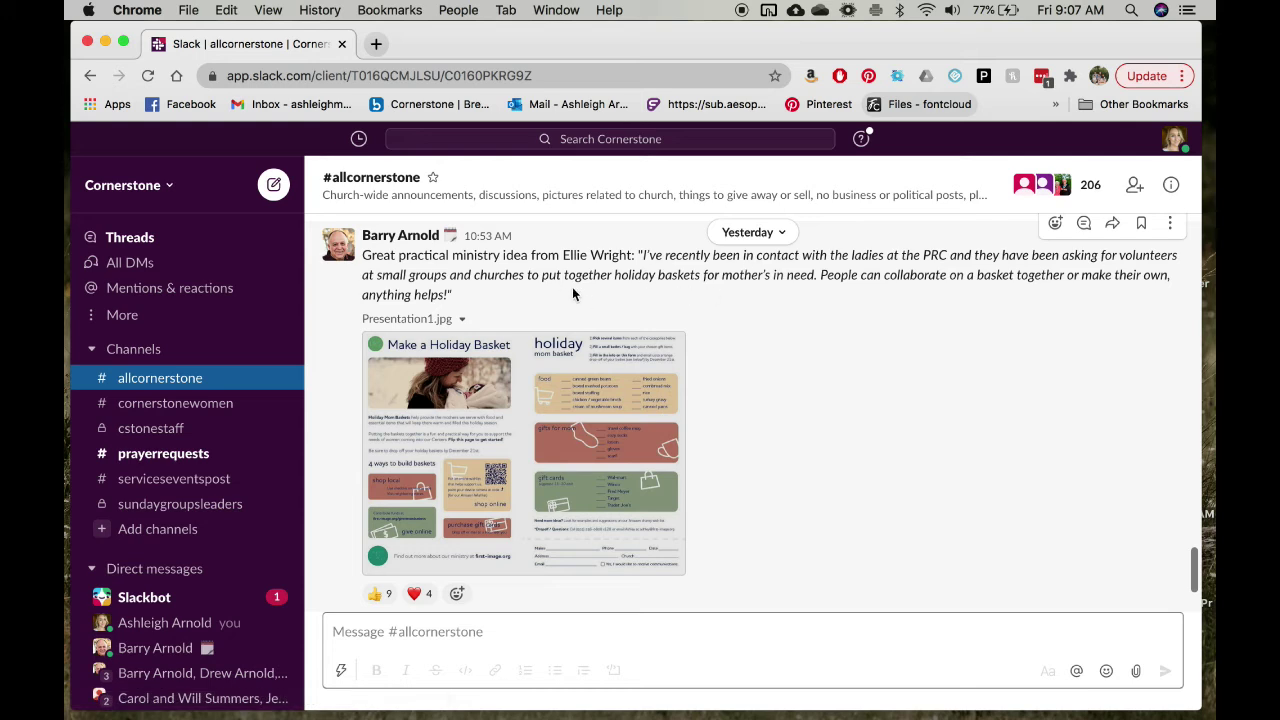
pyautogui.scroll(1, 1080, 285)
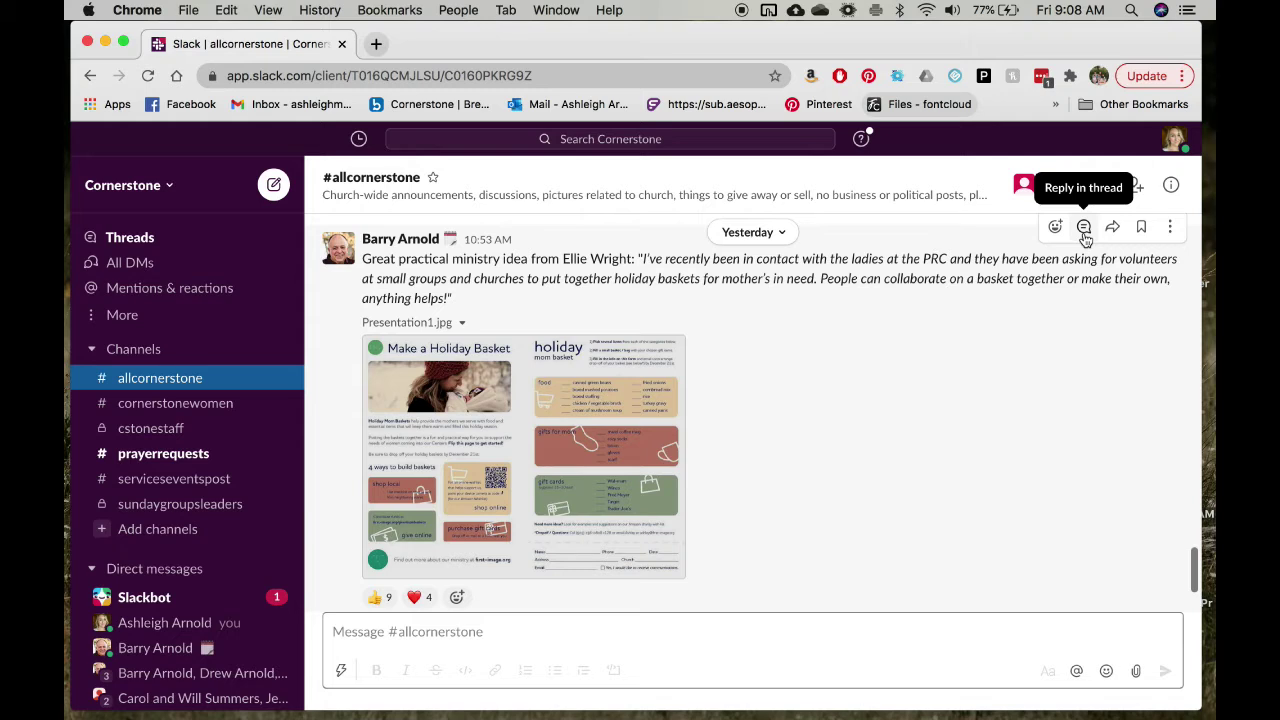
pyautogui.click(1084, 227)
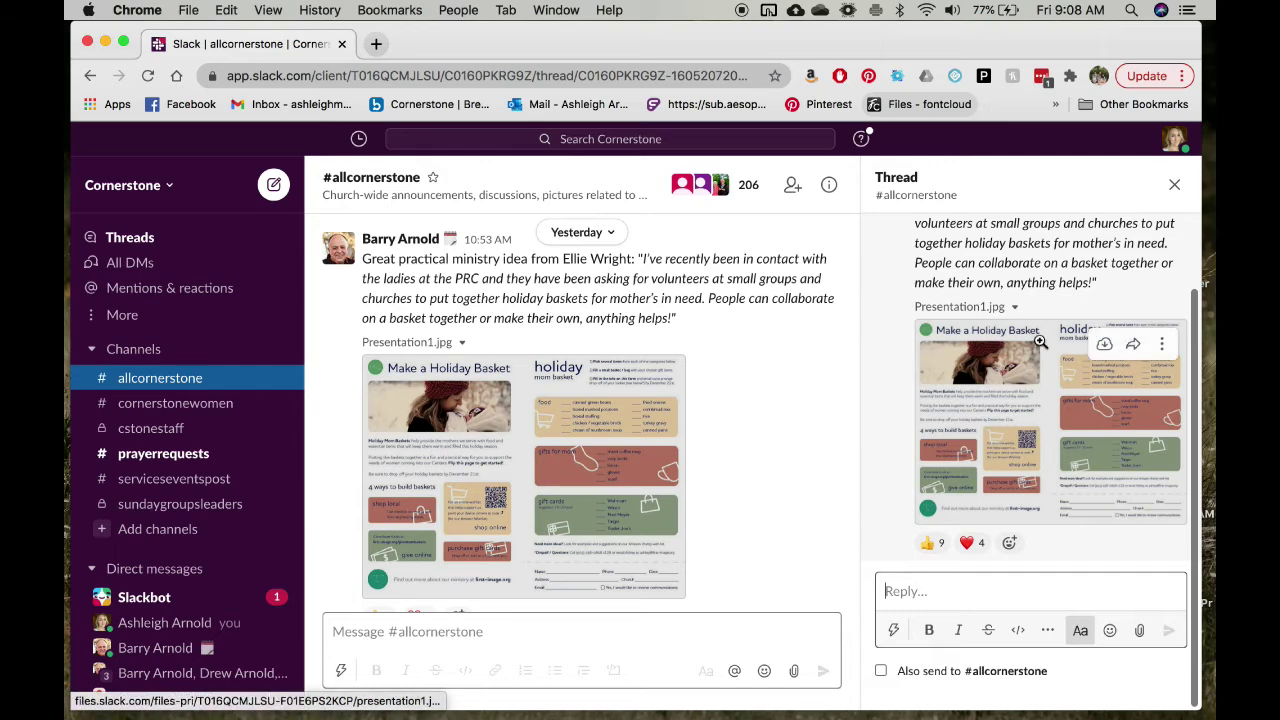
pyautogui.scroll(3, 1040, 342)
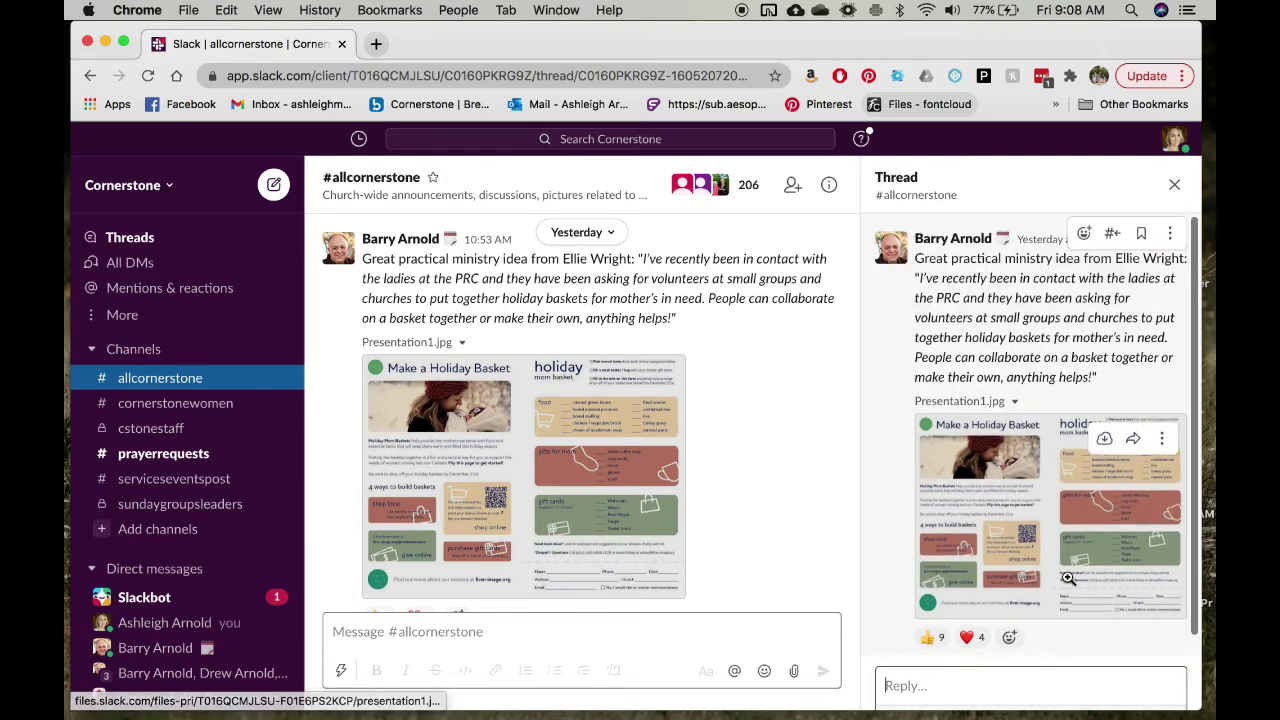
# Review the reply area and the "Also send to #allcornerstone" option in the holiday basket post's thread, and close the thread.
pyautogui.scroll(-1, 500, 450)
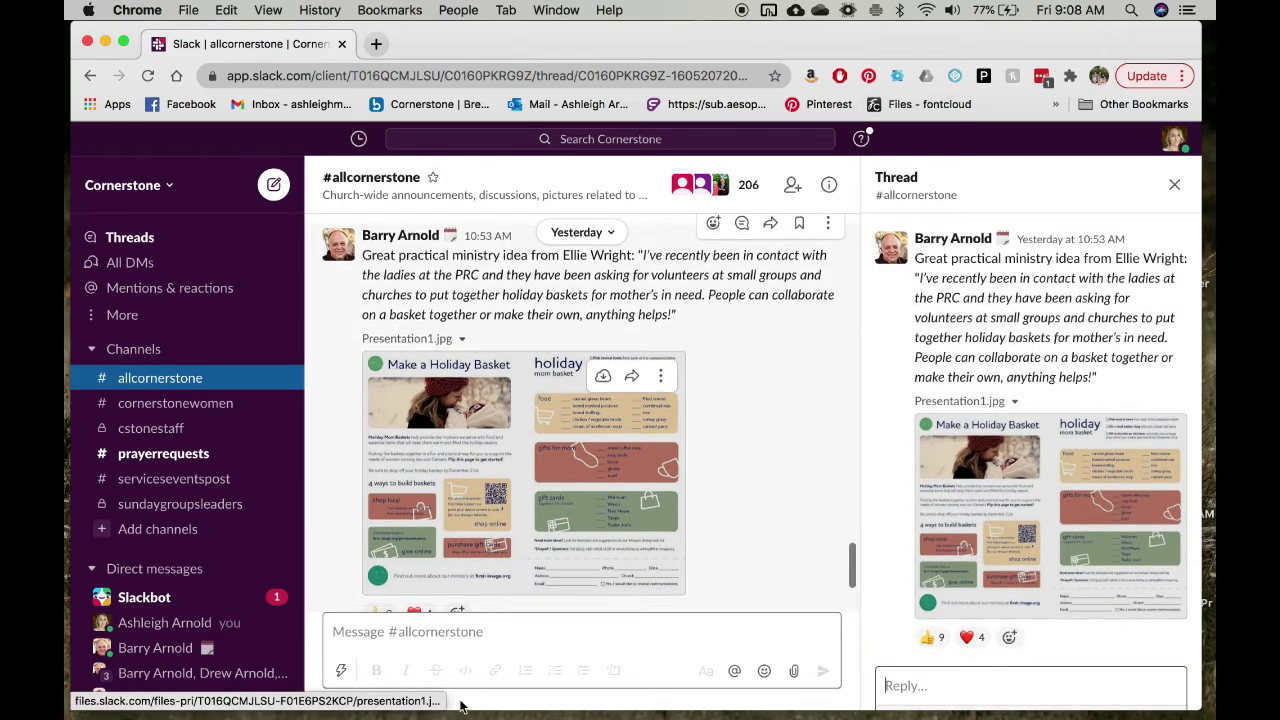
pyautogui.click(437, 641)
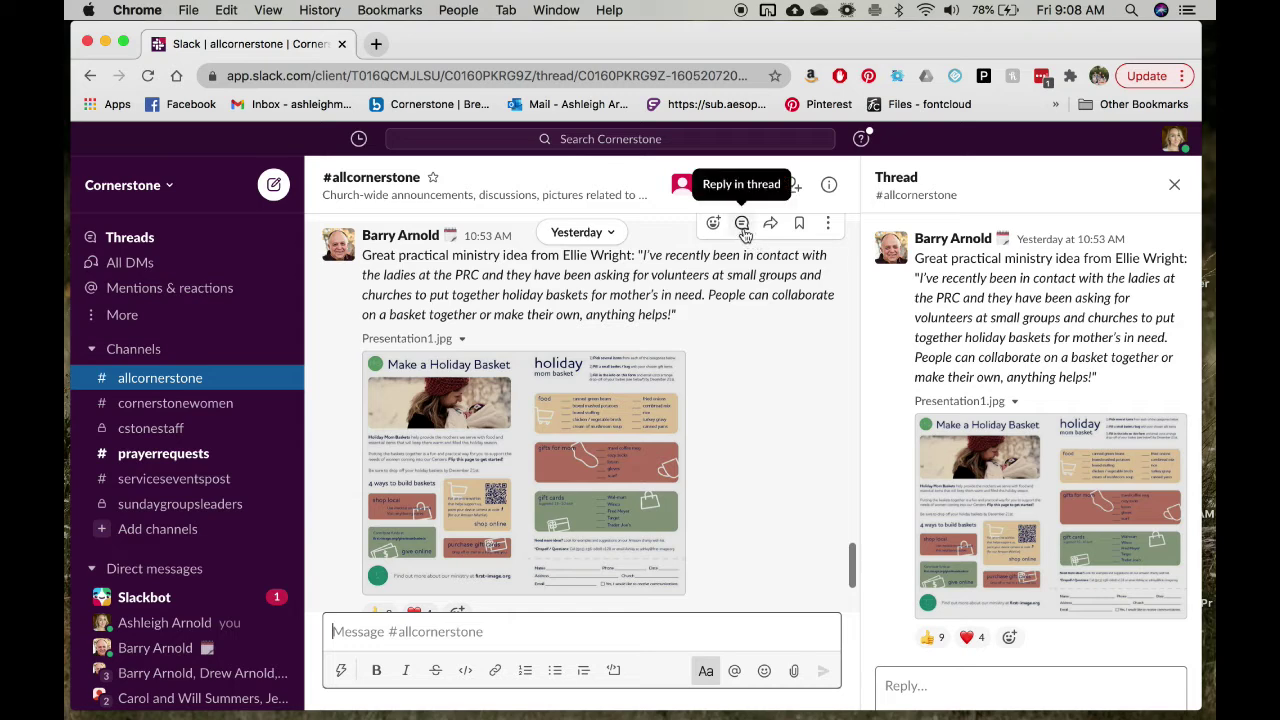
pyautogui.click(742, 224)
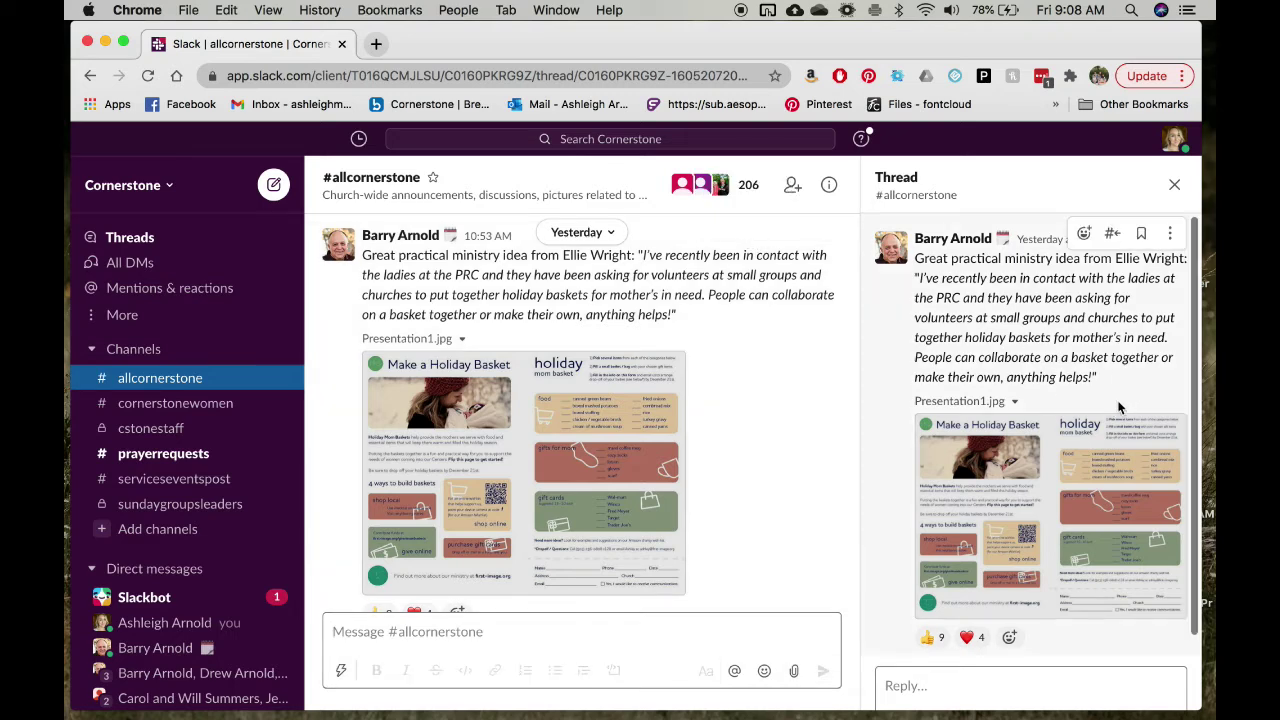
pyautogui.click(916, 686)
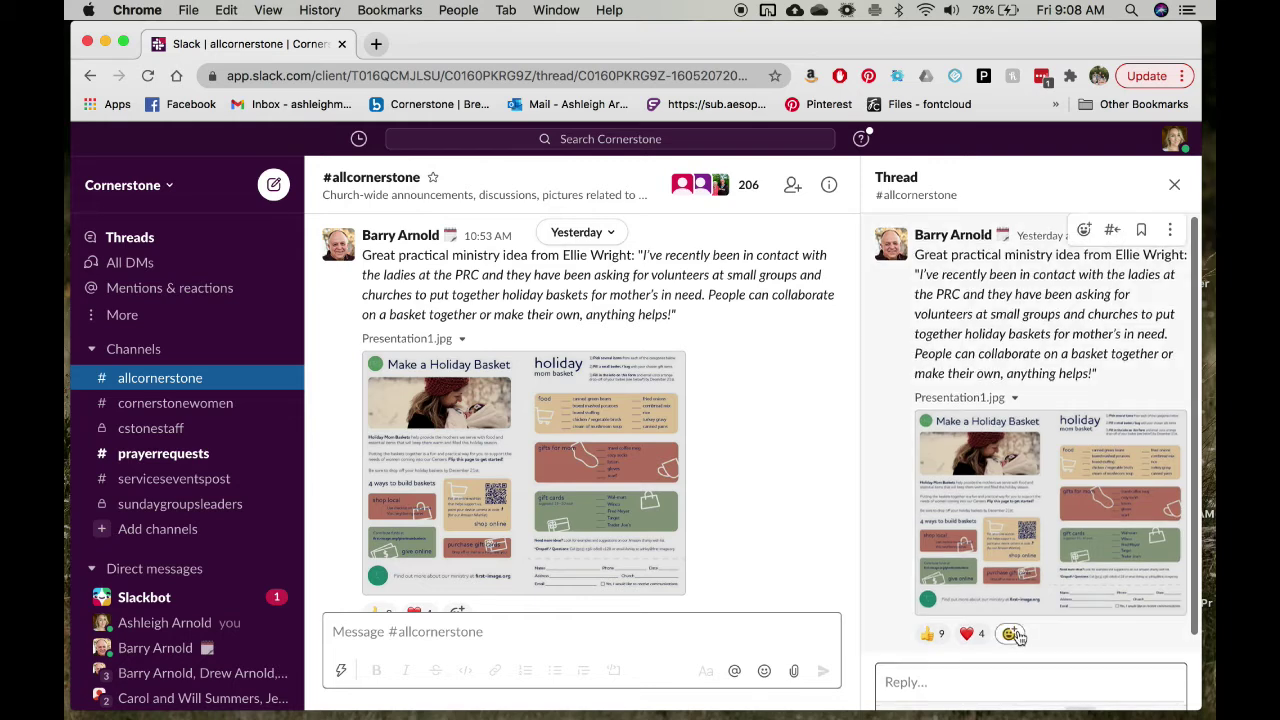
pyautogui.scroll(-2, 1100, 630)
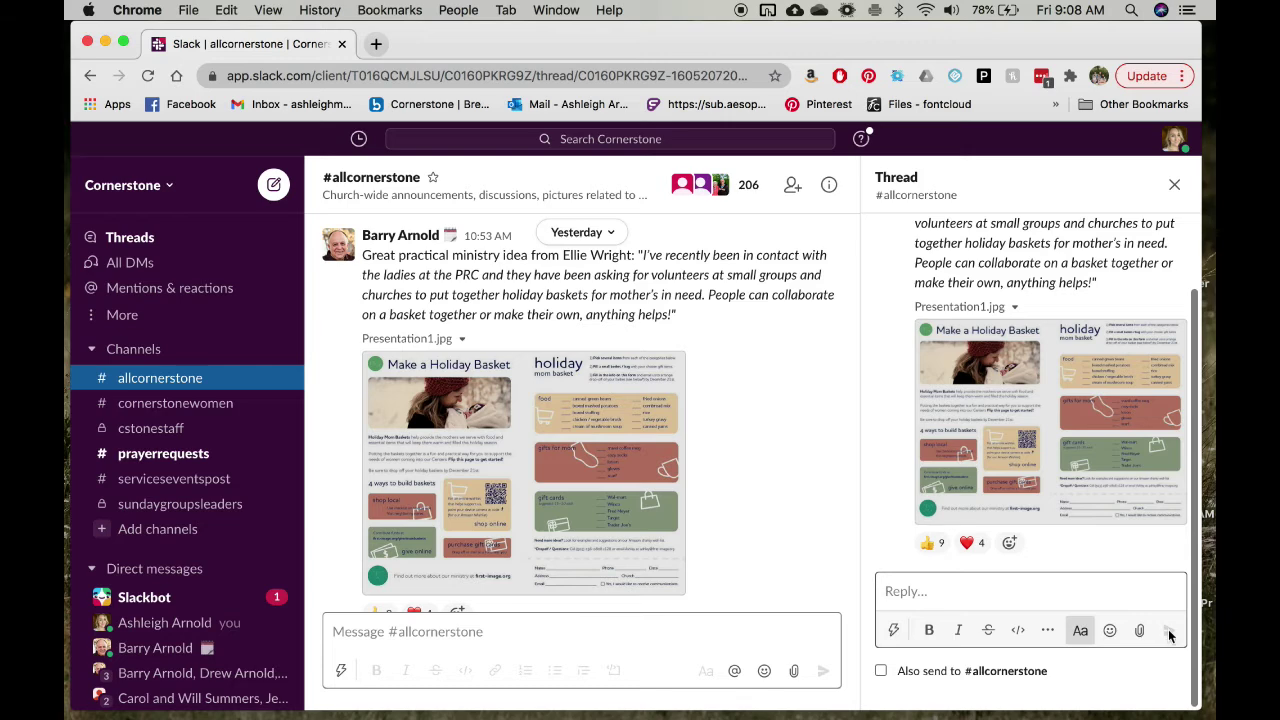
pyautogui.scroll(2, 1139, 561)
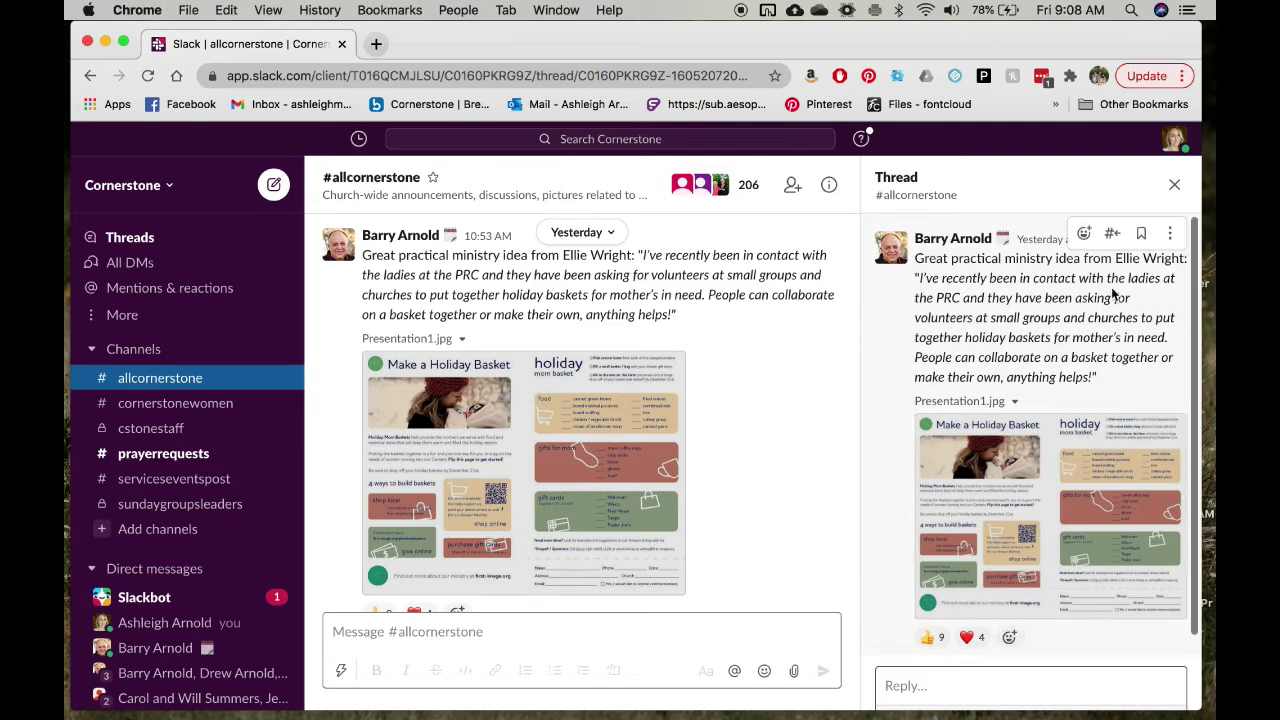
pyautogui.click(1174, 190)
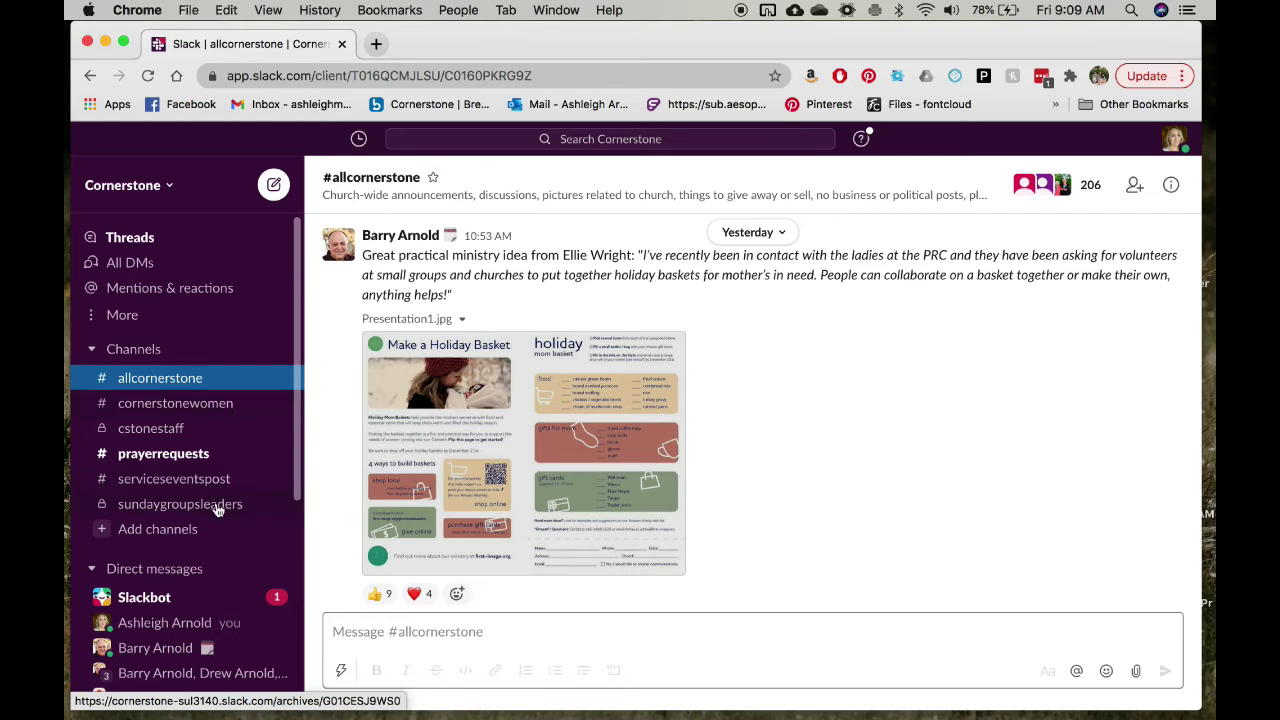
# Open the #allcornerstone channel details, look through the member list and collapse it again.
pyautogui.scroll(1, 929, 357)
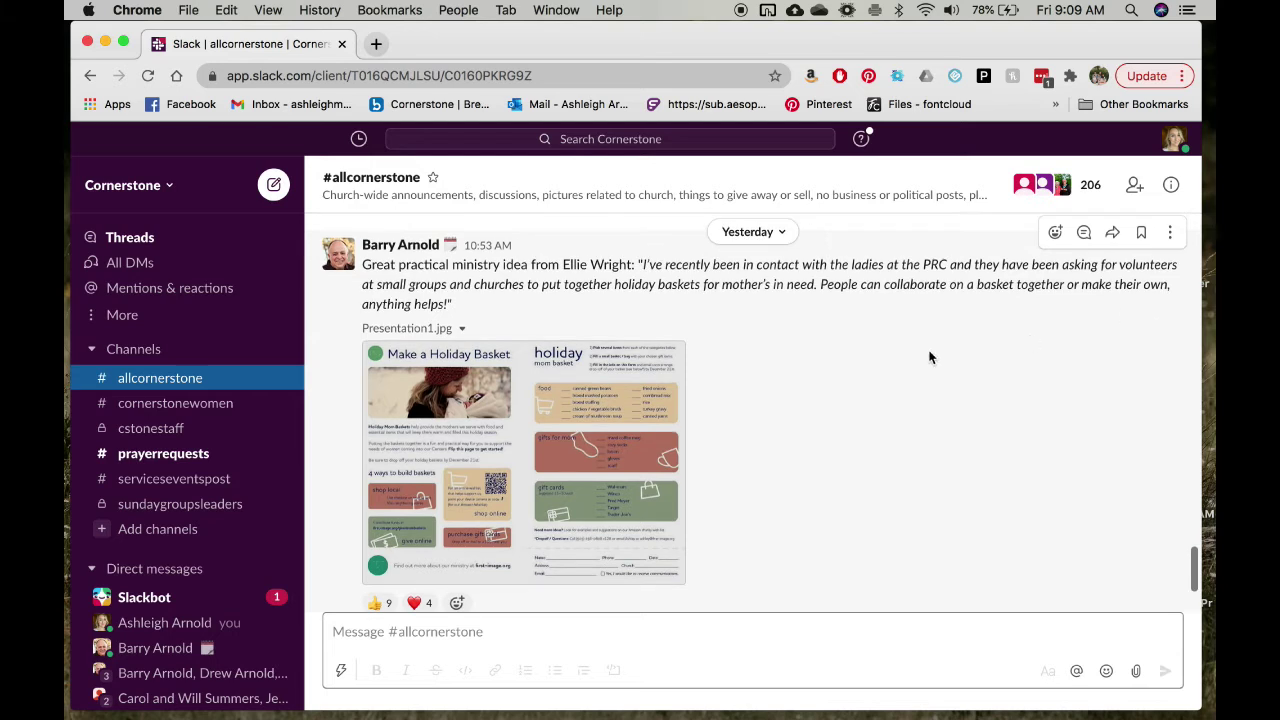
pyautogui.scroll(5, 876, 390)
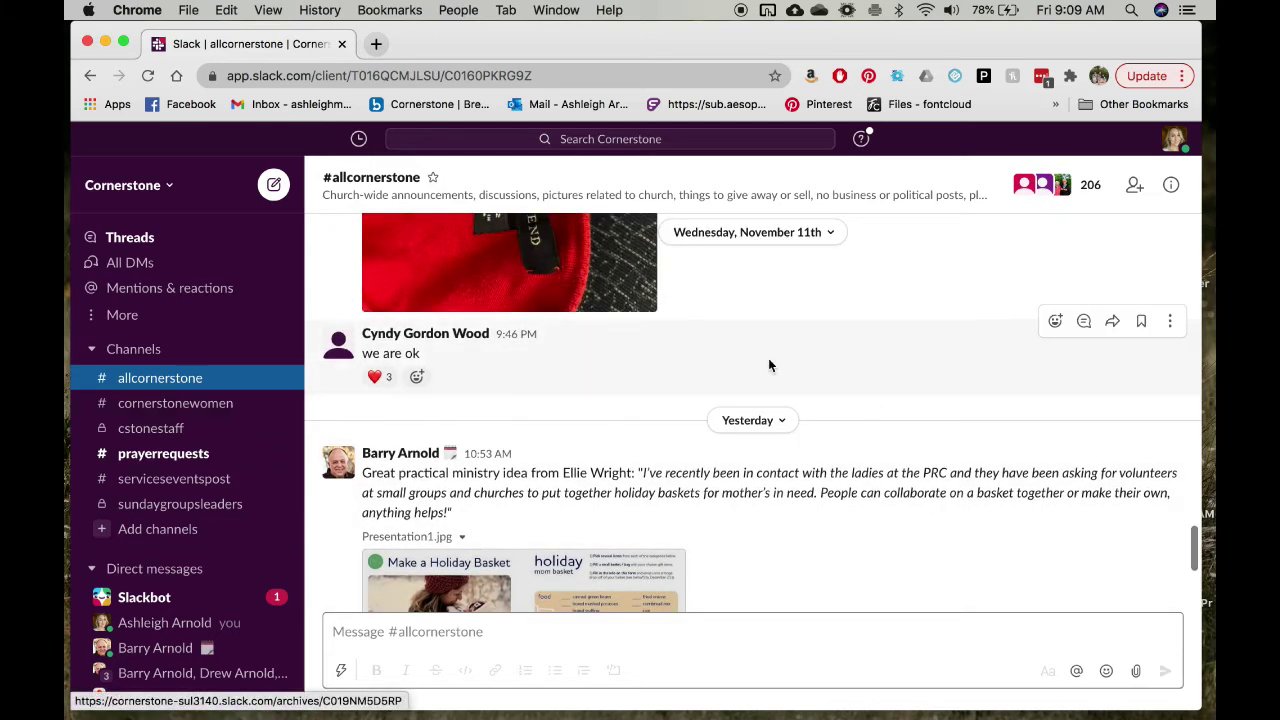
pyautogui.scroll(-3, 1060, 394)
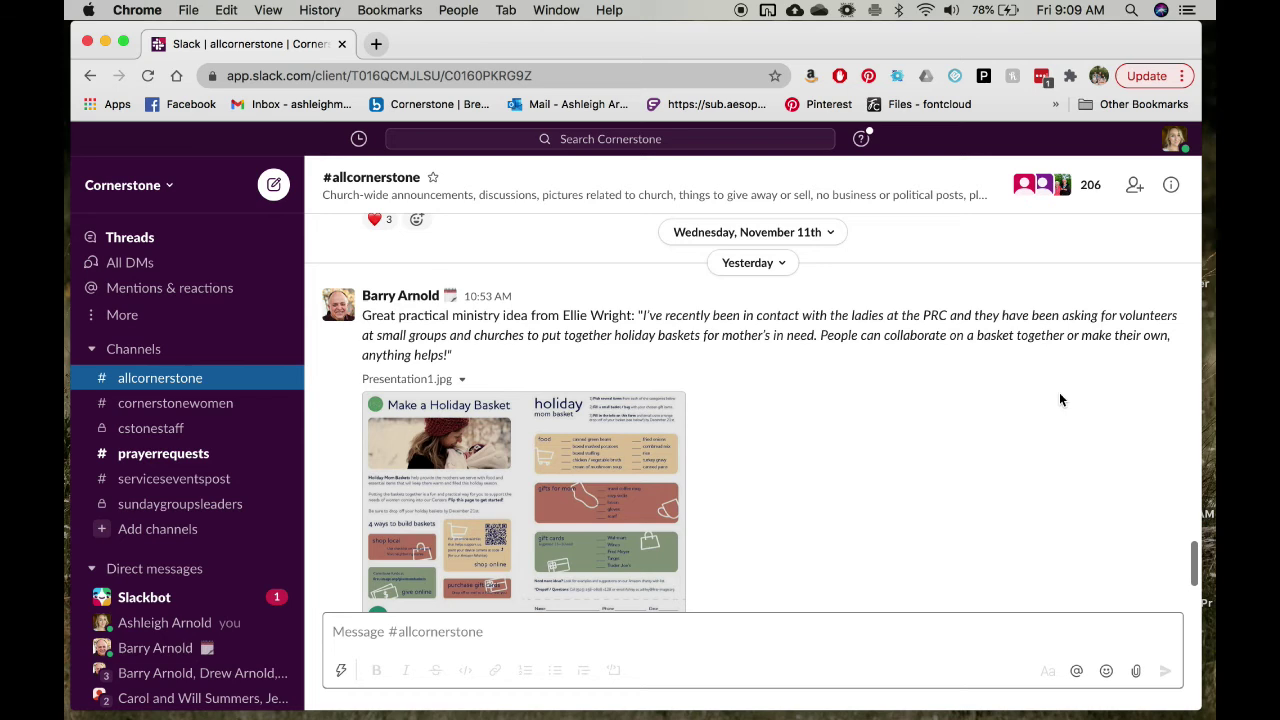
pyautogui.click(1172, 186)
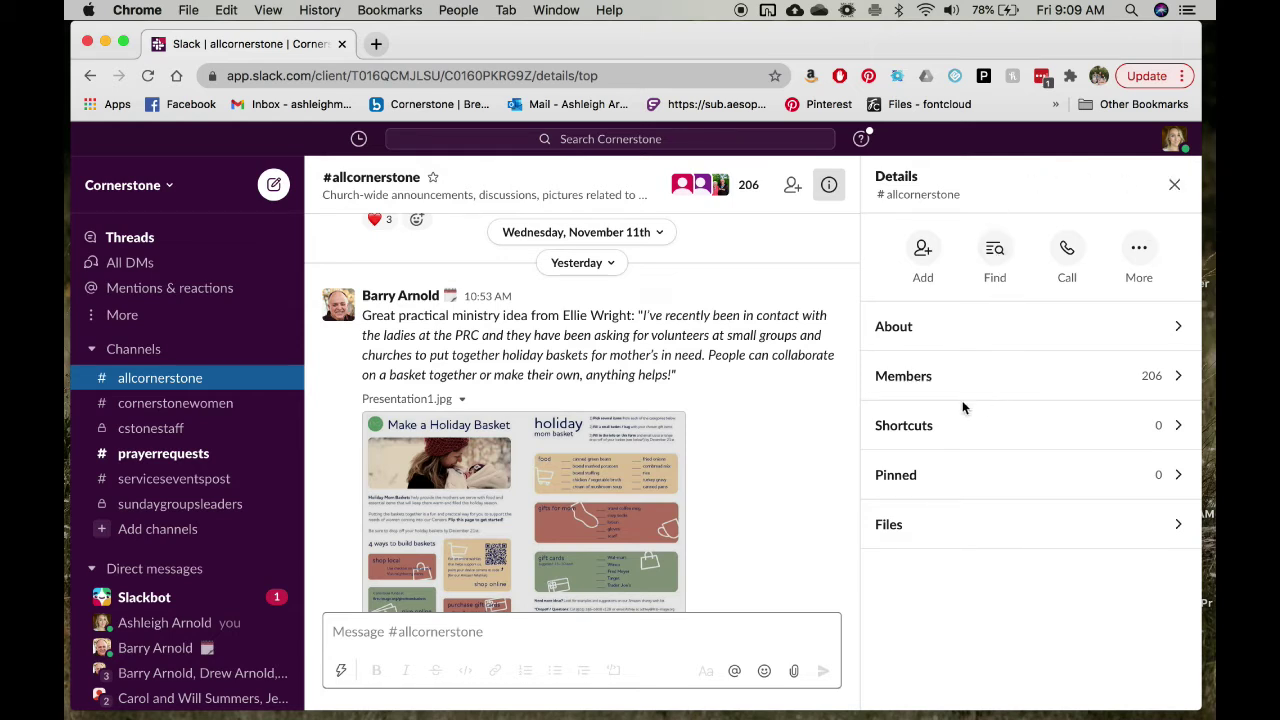
pyautogui.click(1030, 381)
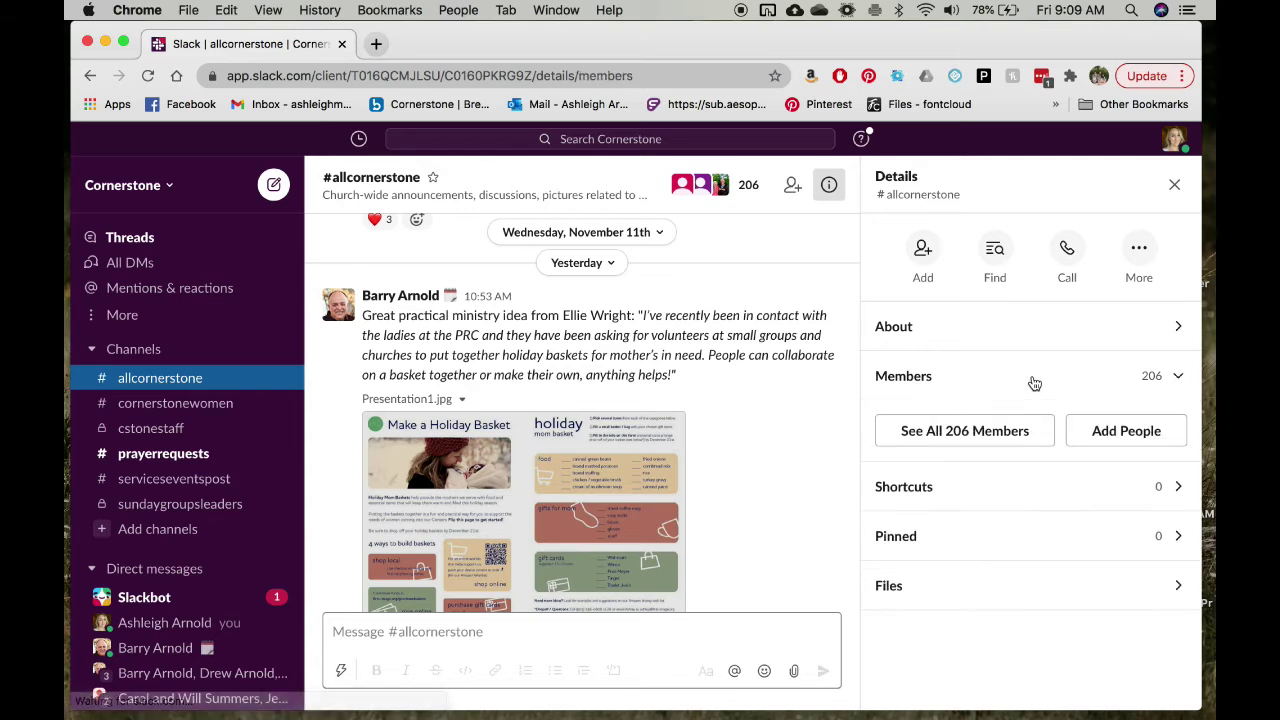
pyautogui.scroll(-1, 1049, 510)
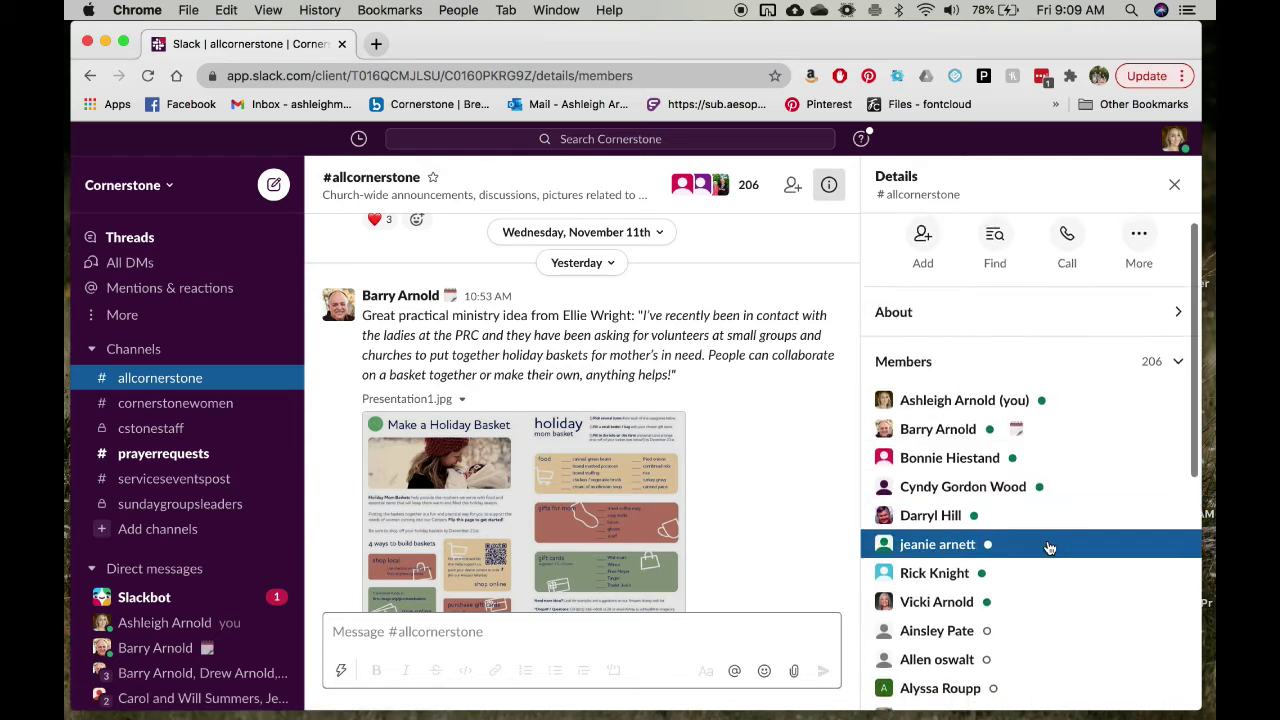
pyautogui.click(1177, 354)
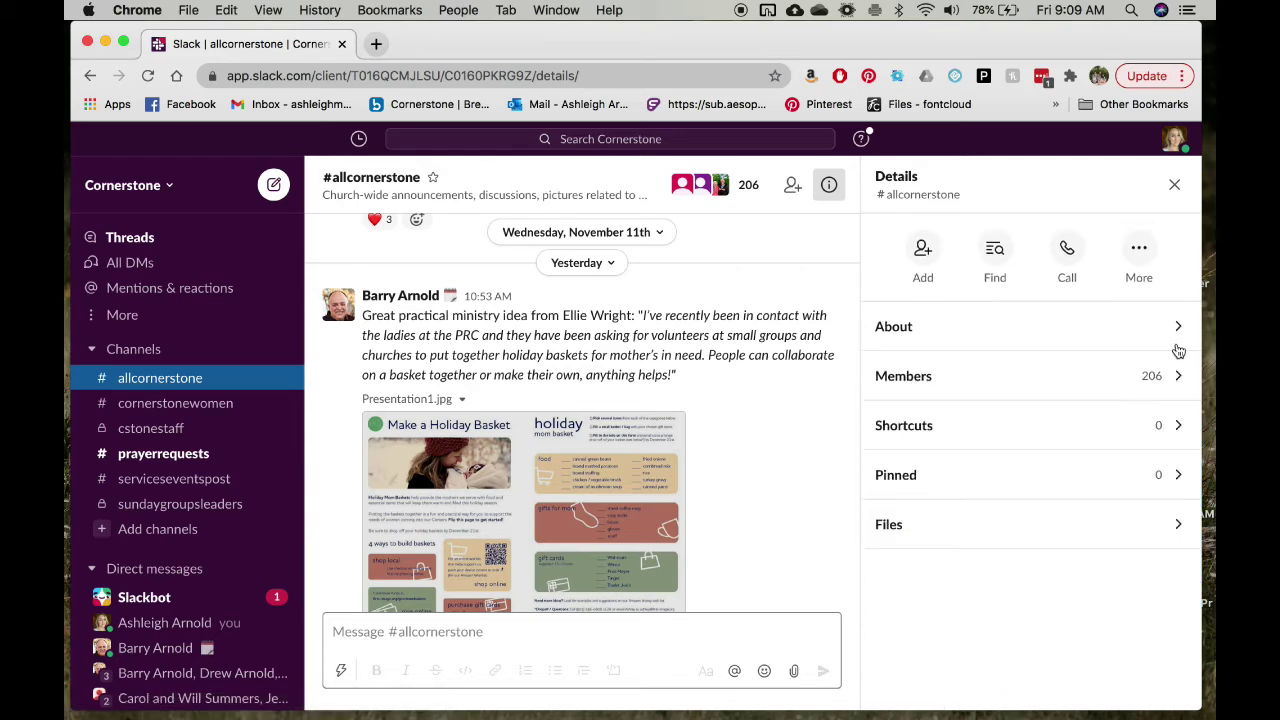
pyautogui.click(1143, 250)
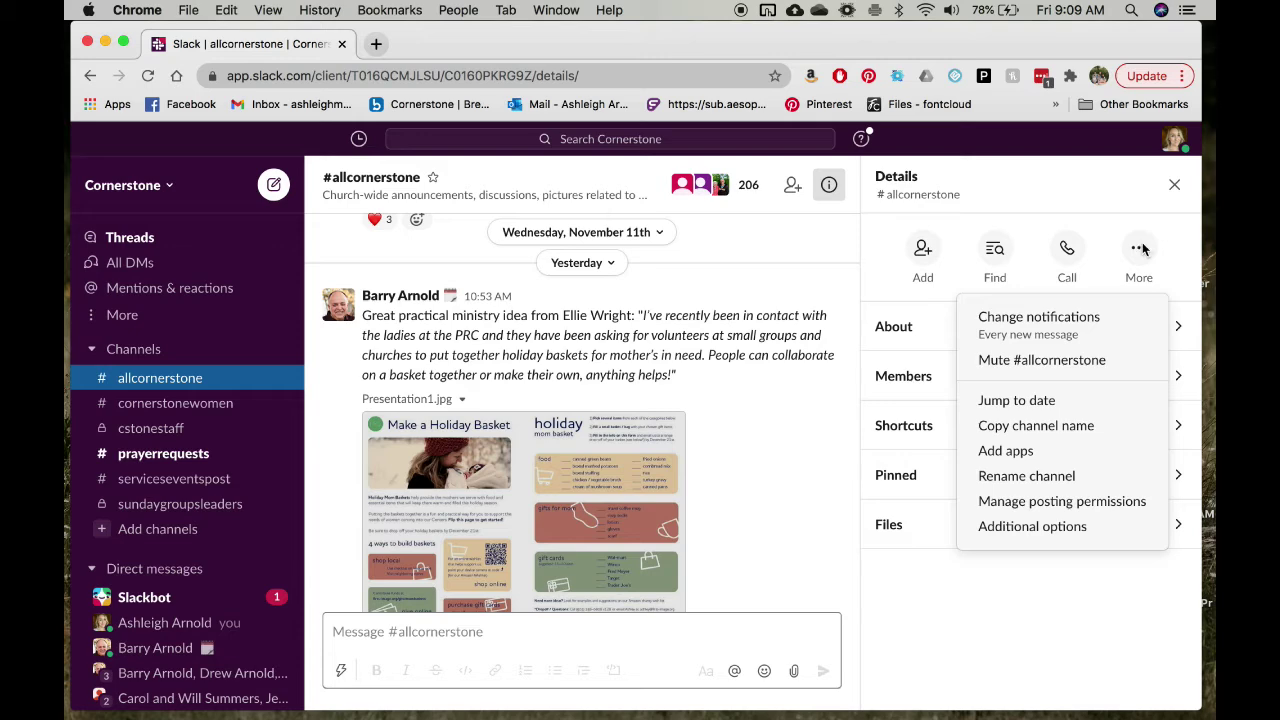
pyautogui.click(1103, 336)
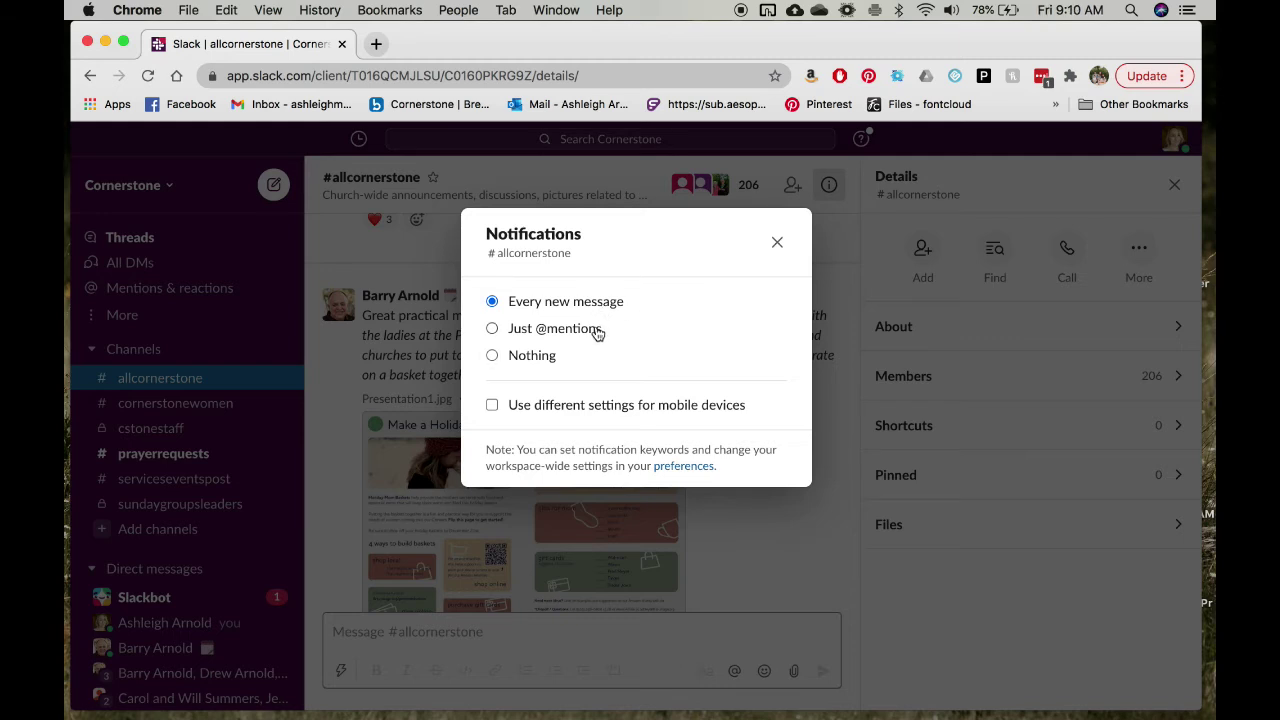
pyautogui.click(493, 330)
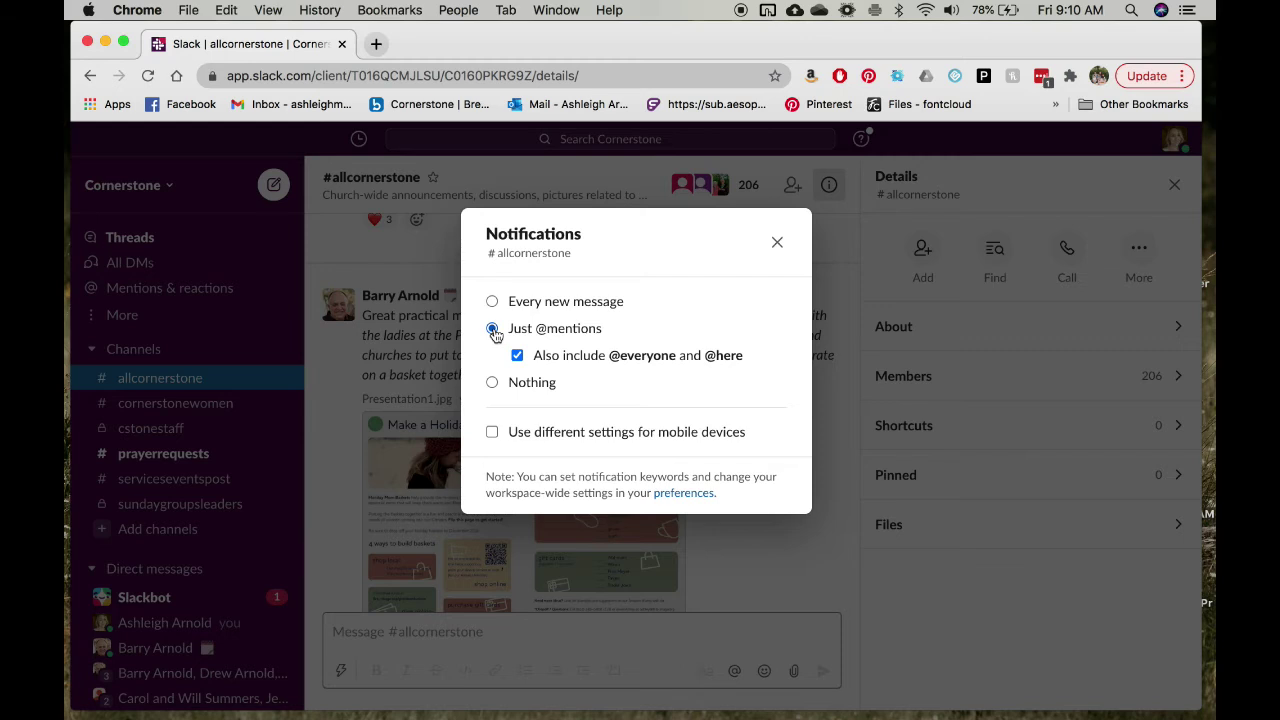
pyautogui.click(493, 303)
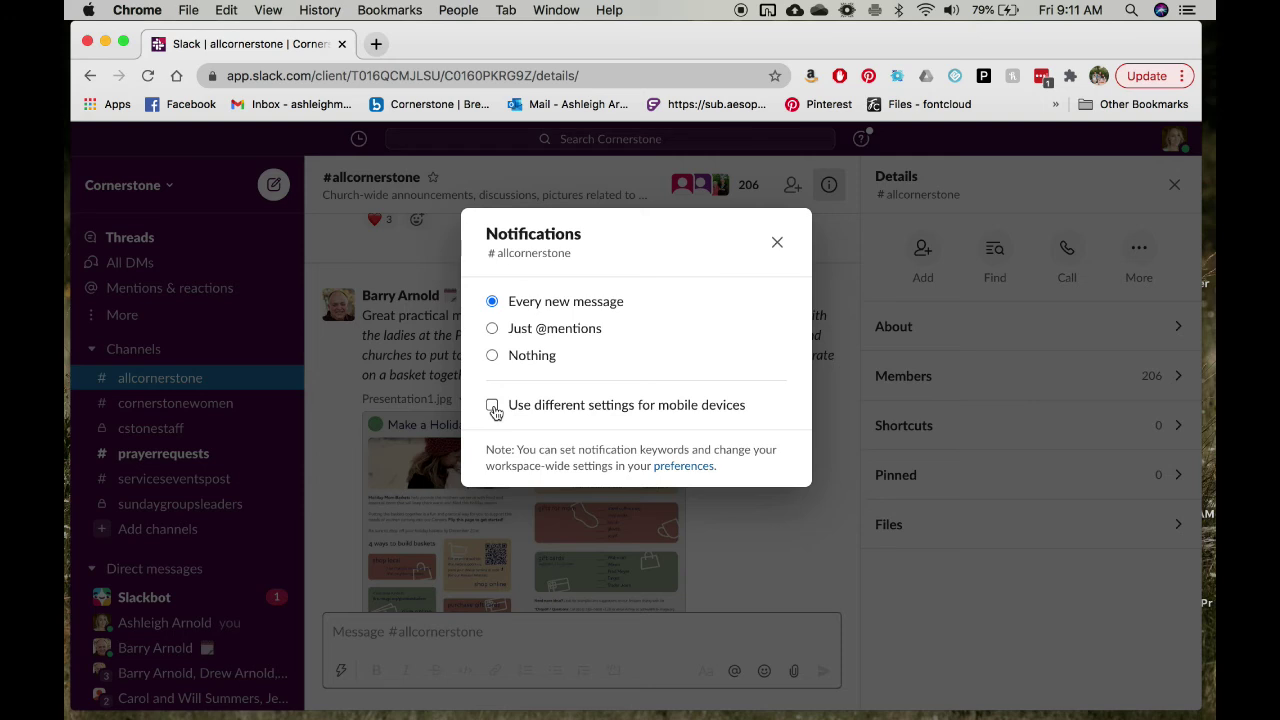
# Try separate mobile notification settings for #allcornerstone, turn them off again, and close the settings and channel details.
pyautogui.click(493, 408)
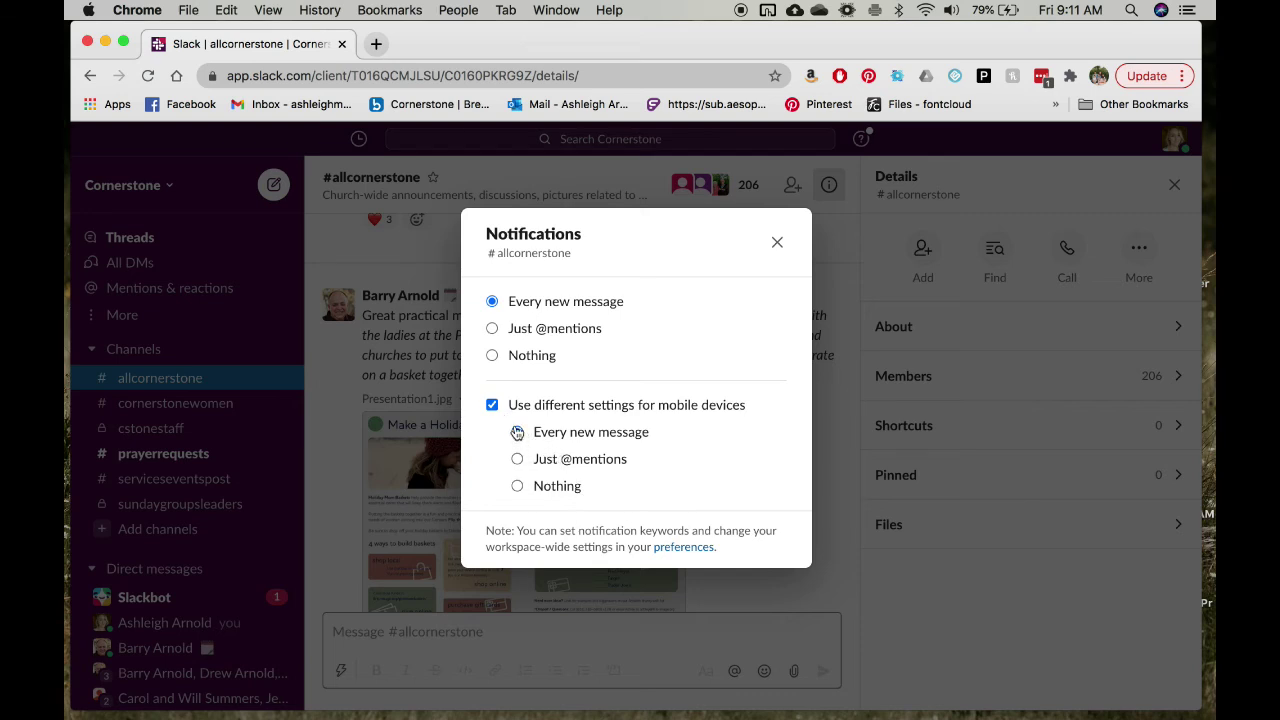
pyautogui.click(492, 405)
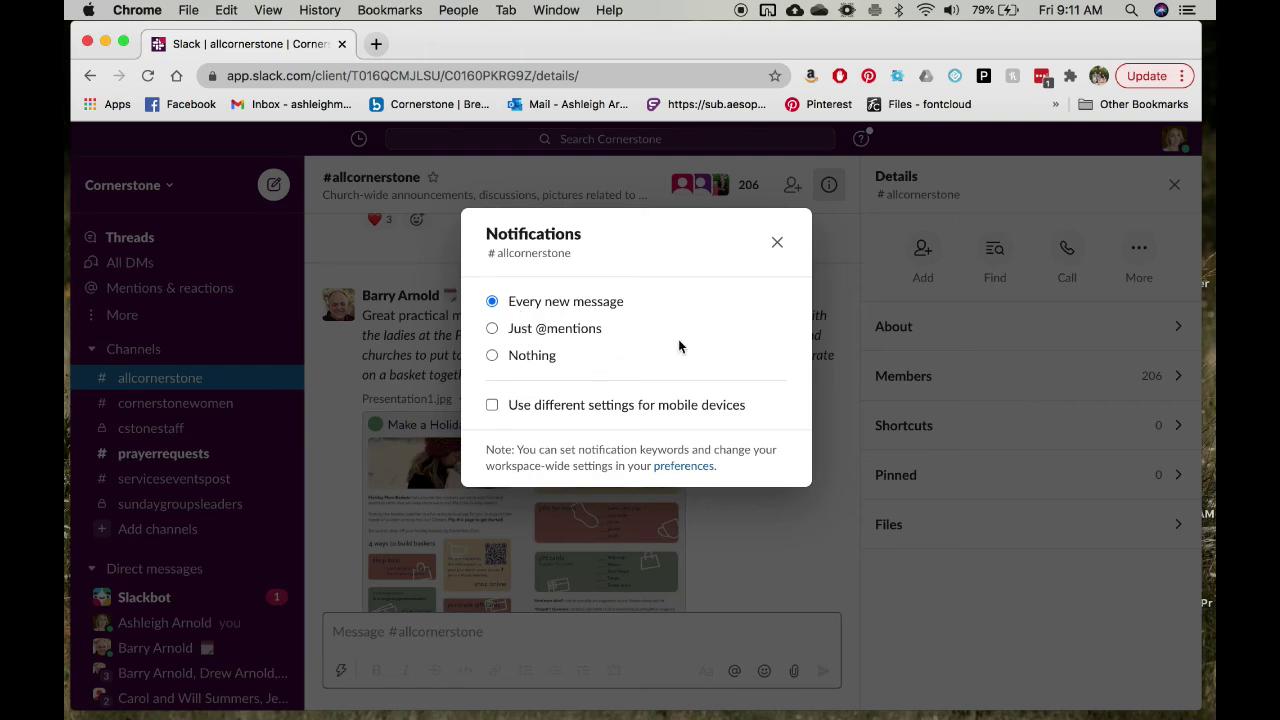
pyautogui.click(777, 246)
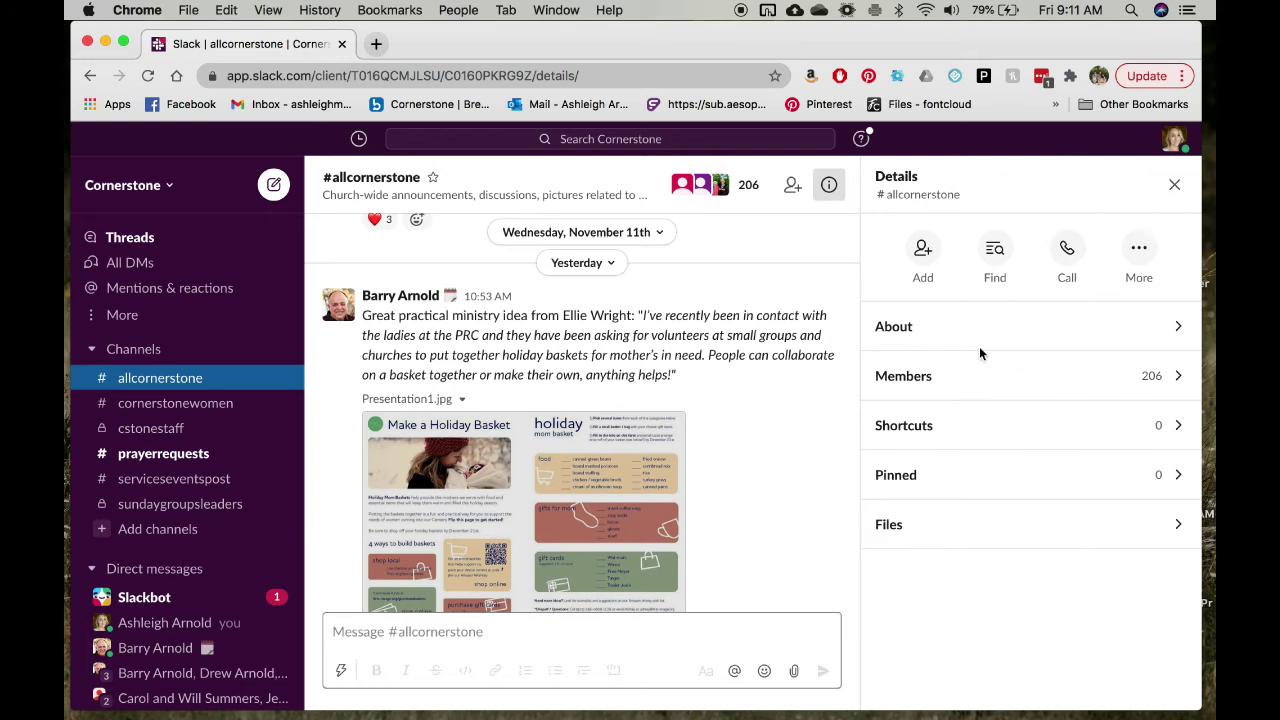
pyautogui.click(1174, 196)
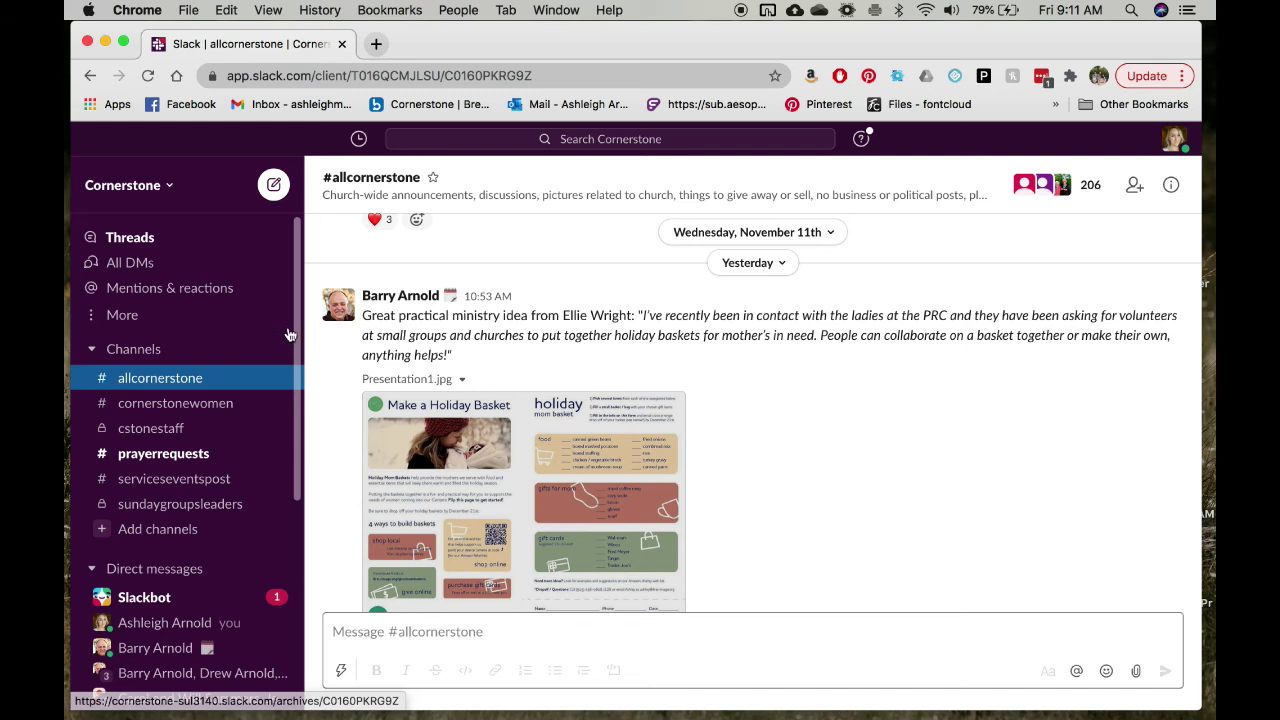
# Look through the channels and direct message conversations in the workspace, and return to the start of the list.
pyautogui.scroll(-2, 296, 334)
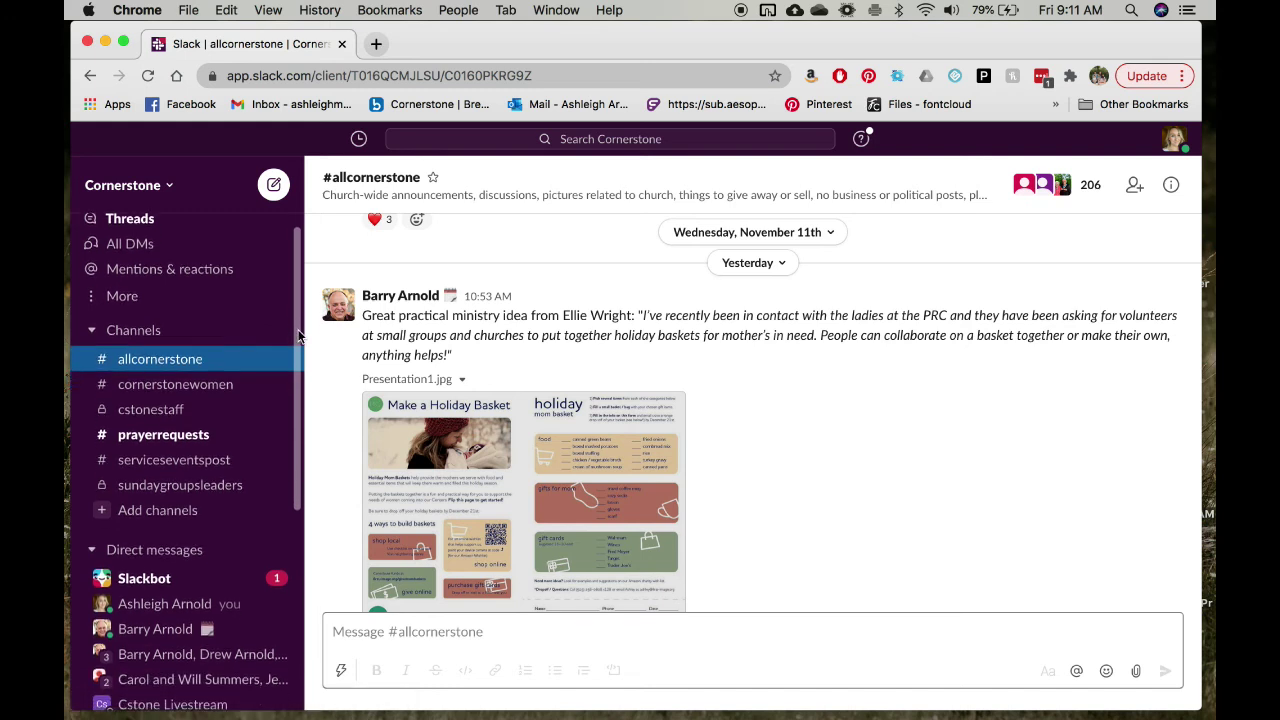
pyautogui.scroll(-1, 298, 334)
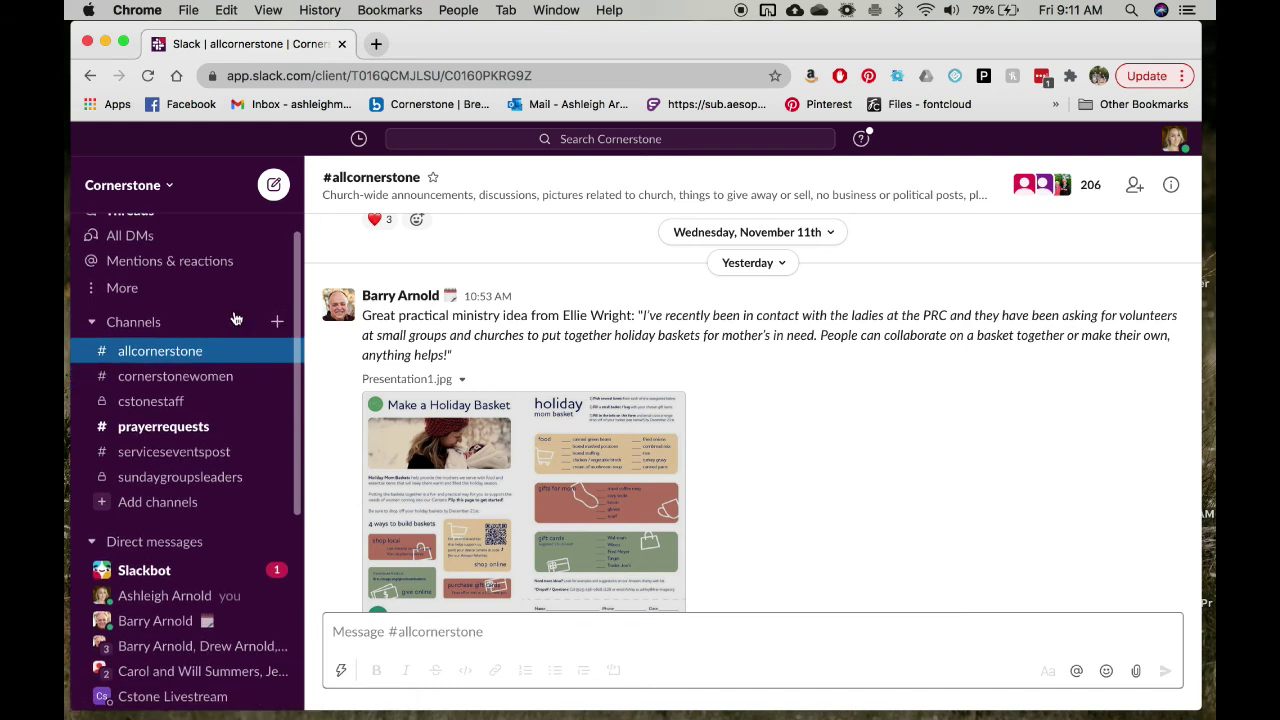
pyautogui.scroll(-3, 296, 342)
pyautogui.scroll(-8, 295, 342)
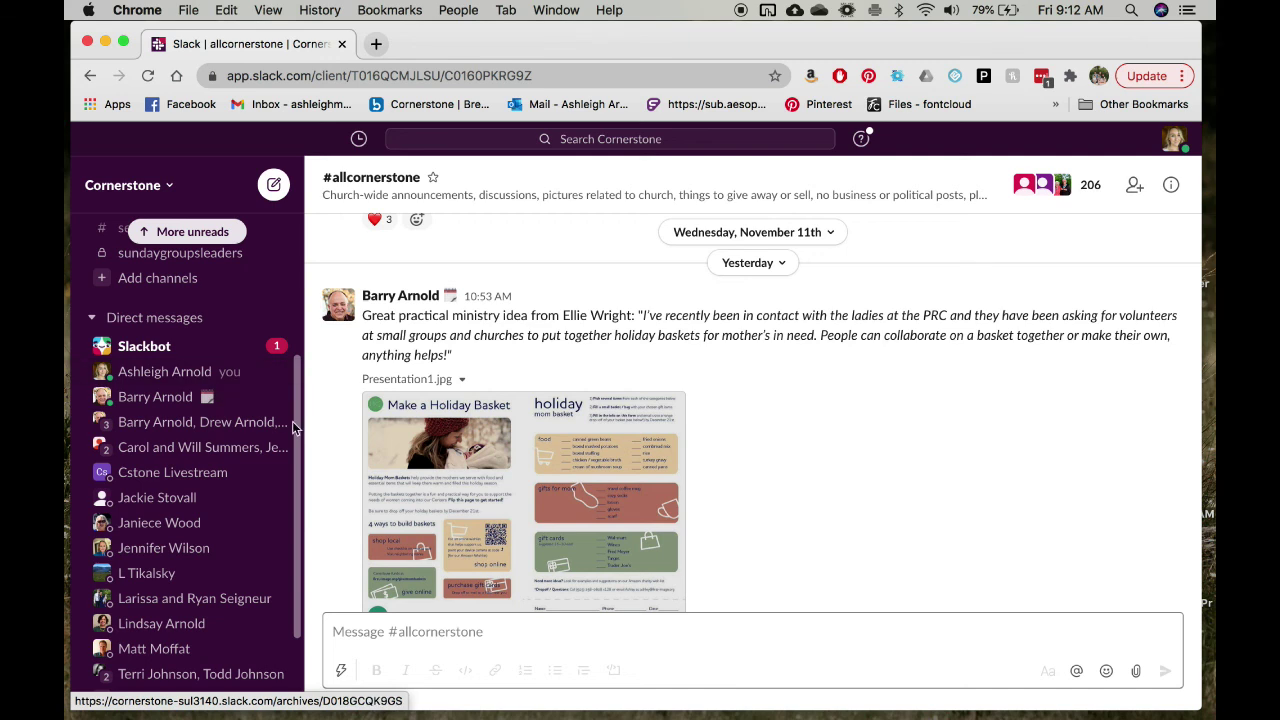
pyautogui.moveTo(298, 443); pyautogui.dragTo(316, 295)
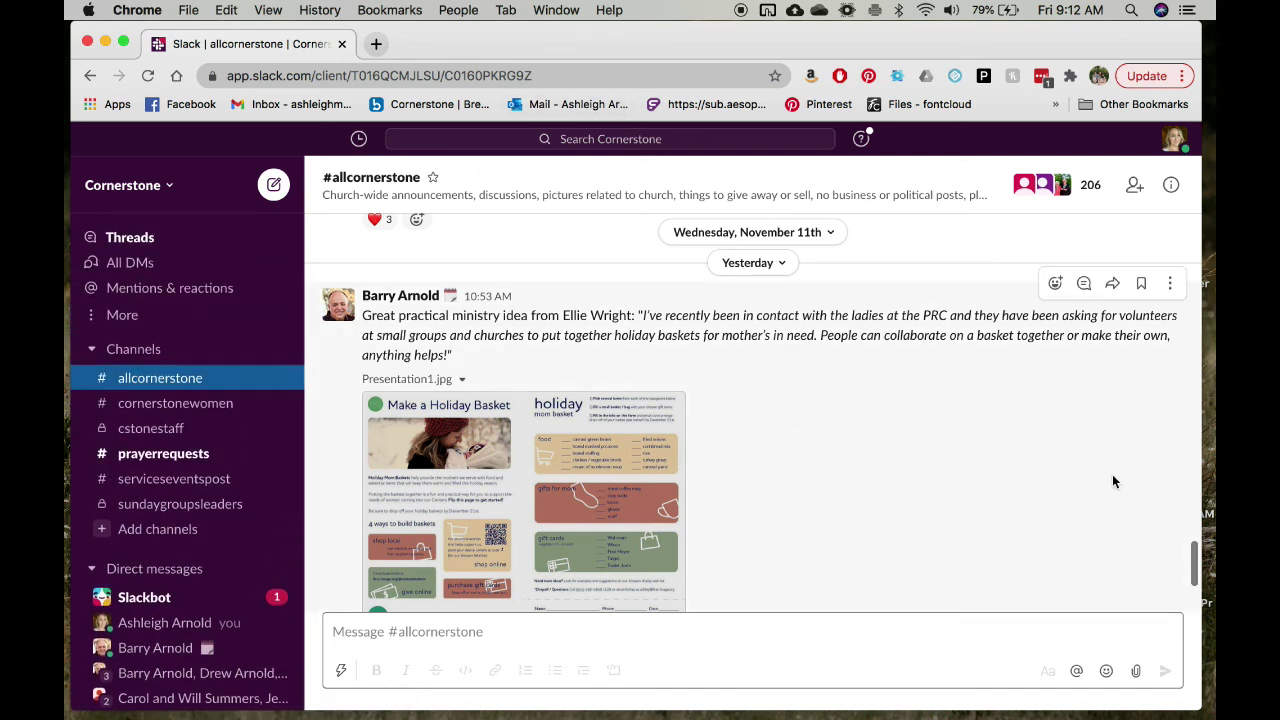
# View the reactions and the messages that follow yesterday's holiday basket post in #allcornerstone.
pyautogui.moveTo(1194, 550); pyautogui.dragTo(1192, 570)
pyautogui.click(1123, 540)
pyautogui.moveTo(1192, 574); pyautogui.dragTo(1193, 580)
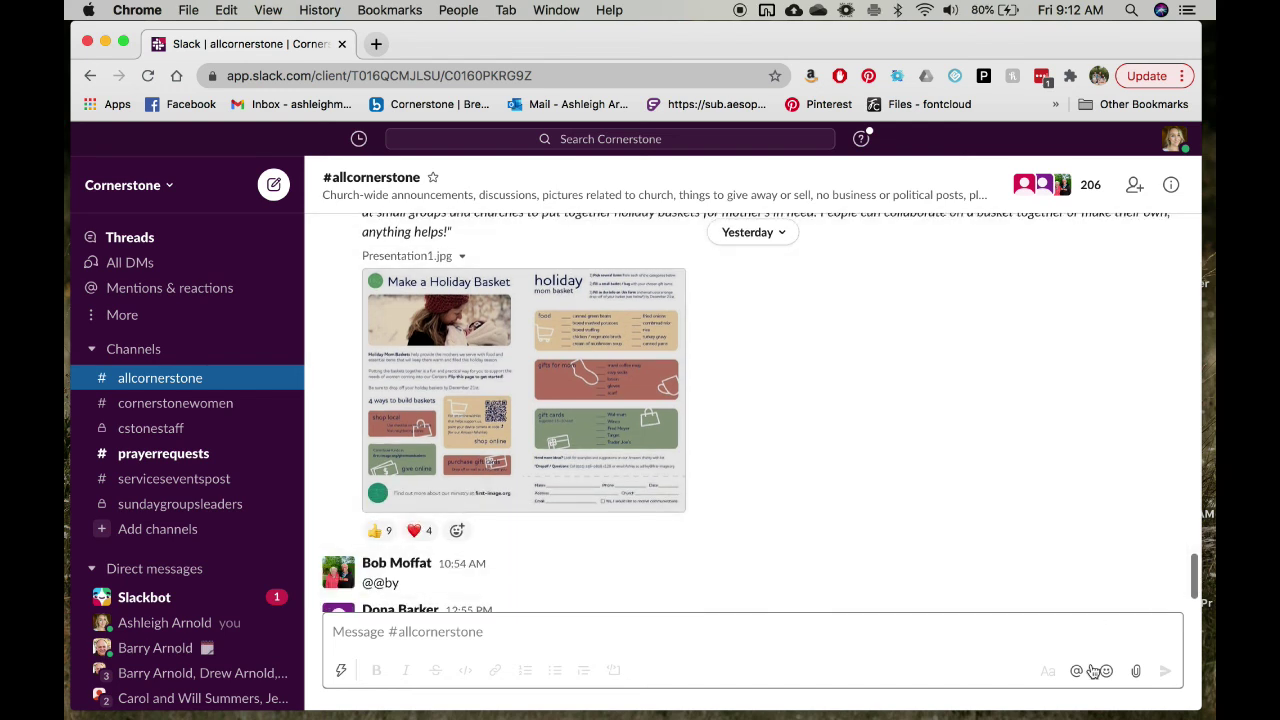
pyautogui.moveTo(1073, 698)
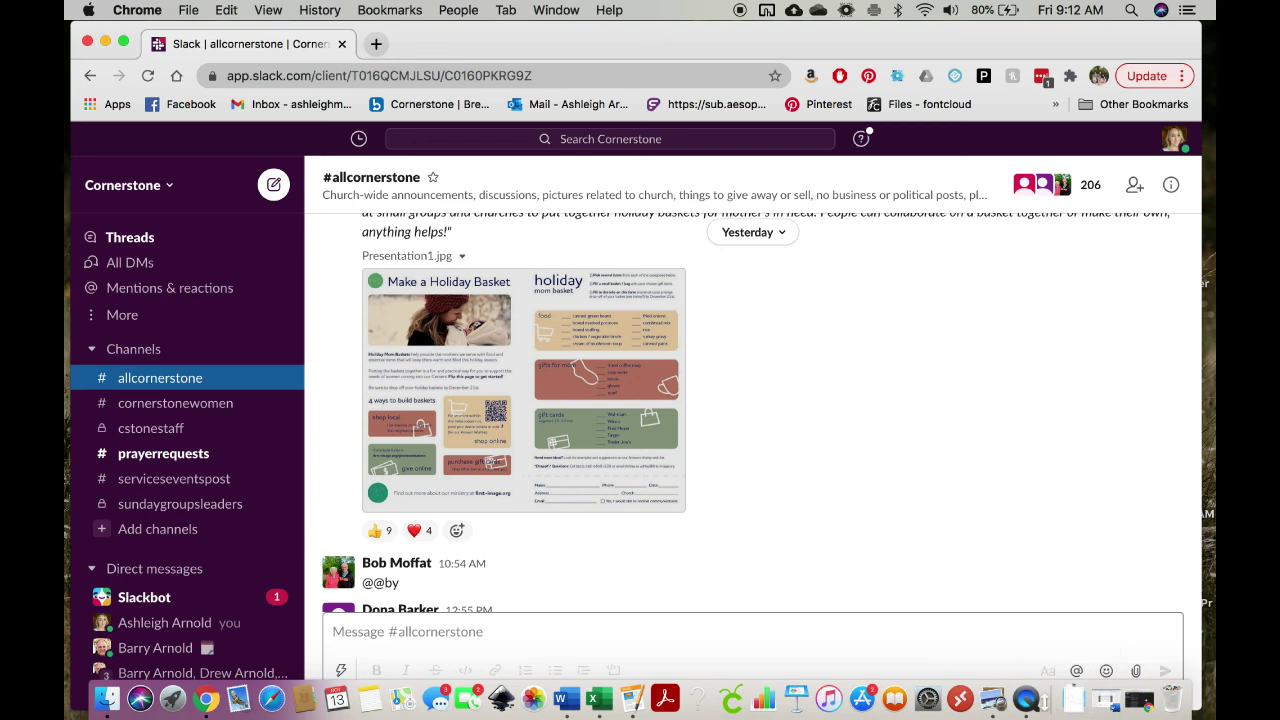